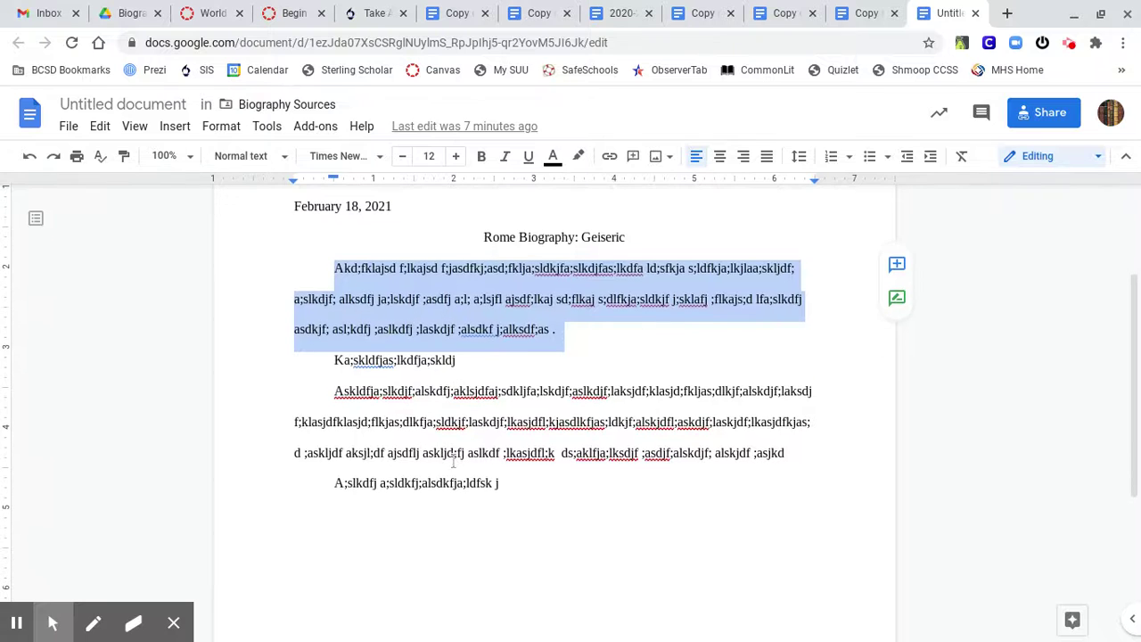
# Rename the untitled essay document as Geiseric_Rome Essay.
pyautogui.tripleClick(453, 461)
pyautogui.scroll(2, 453, 460)
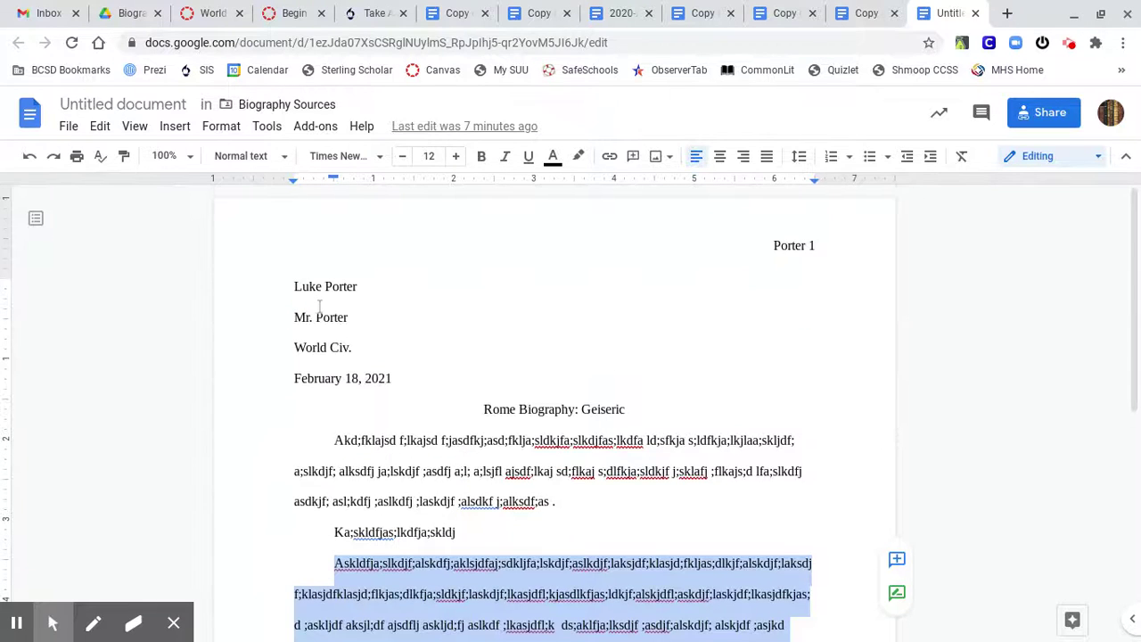
pyautogui.click(90, 106)
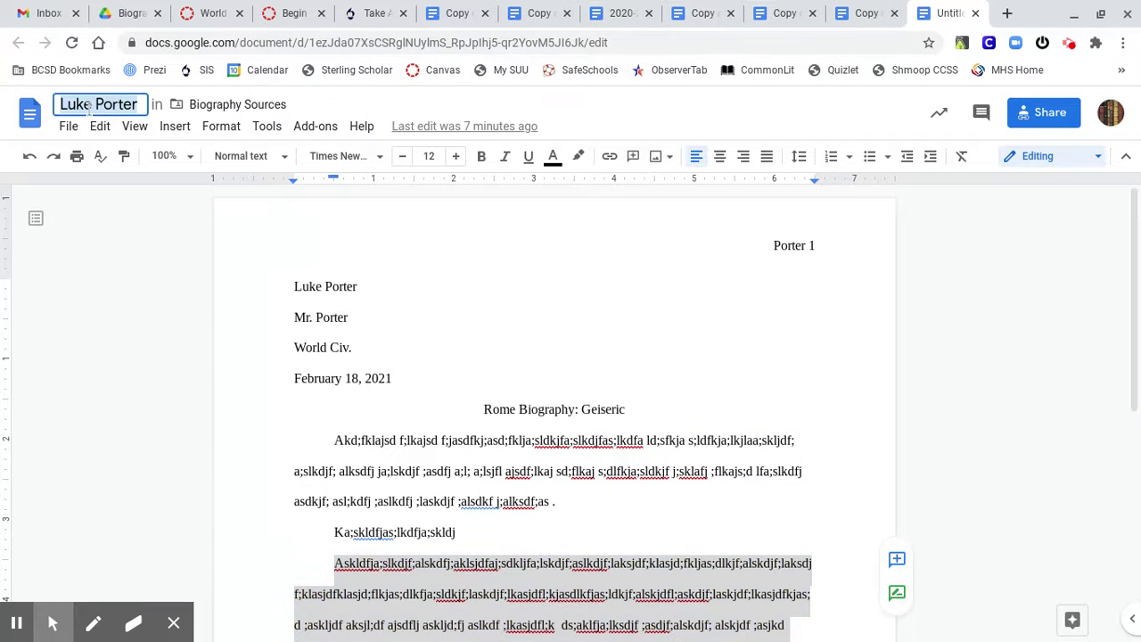
pyautogui.click(138, 105)
pyautogui.tripleClick(137, 105)
pyautogui.write('Ge')
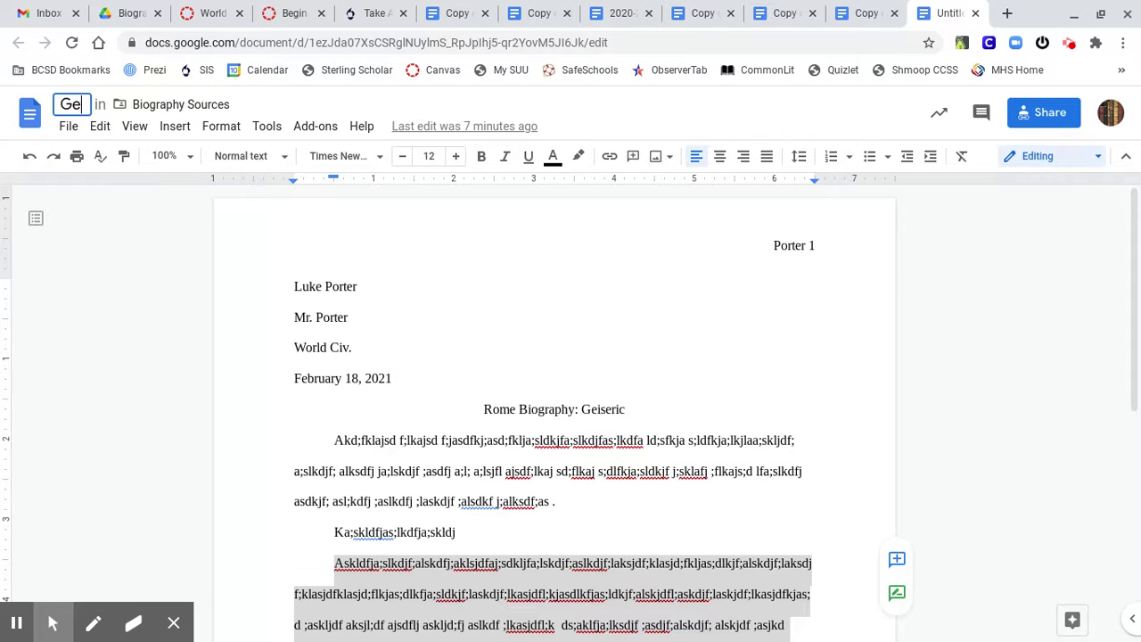
pyautogui.write('iseric')
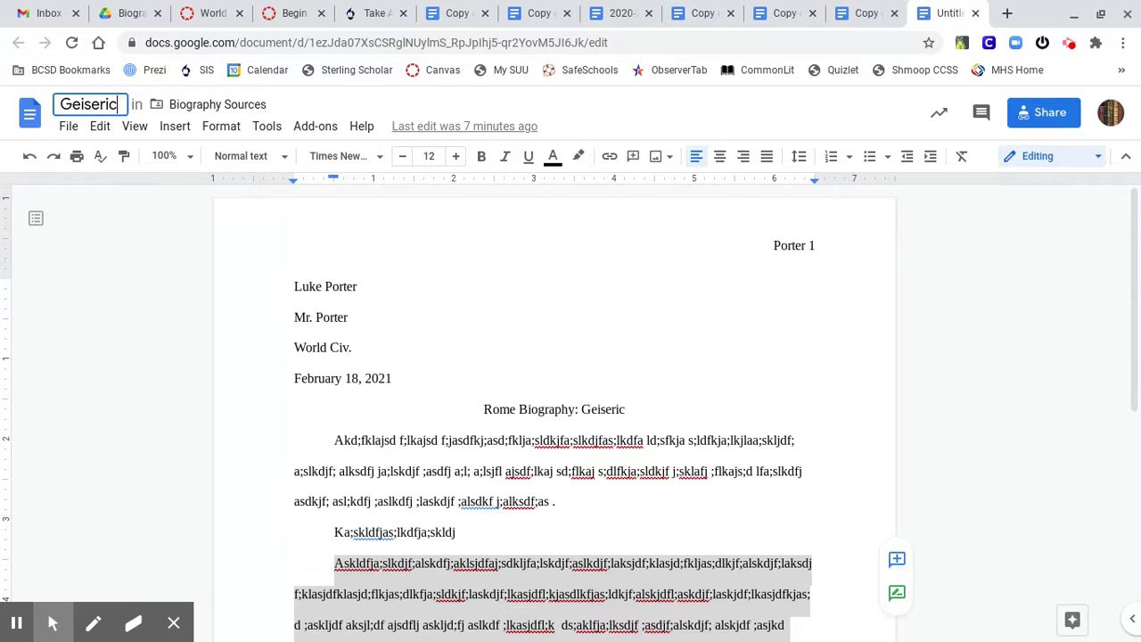
pyautogui.write('_R')
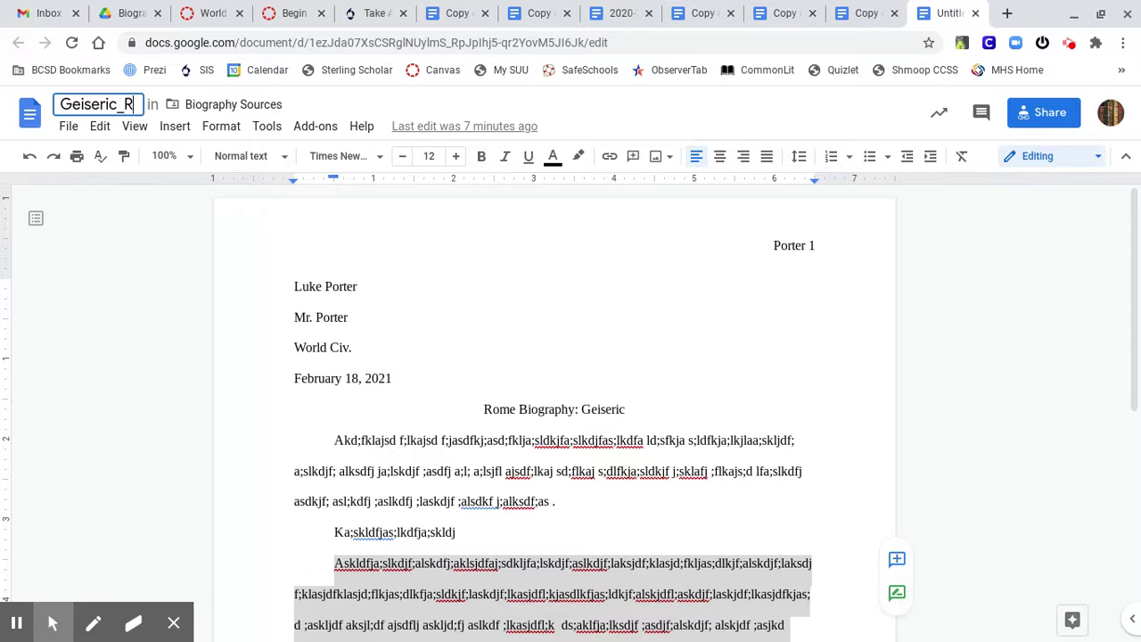
pyautogui.write('ome B')
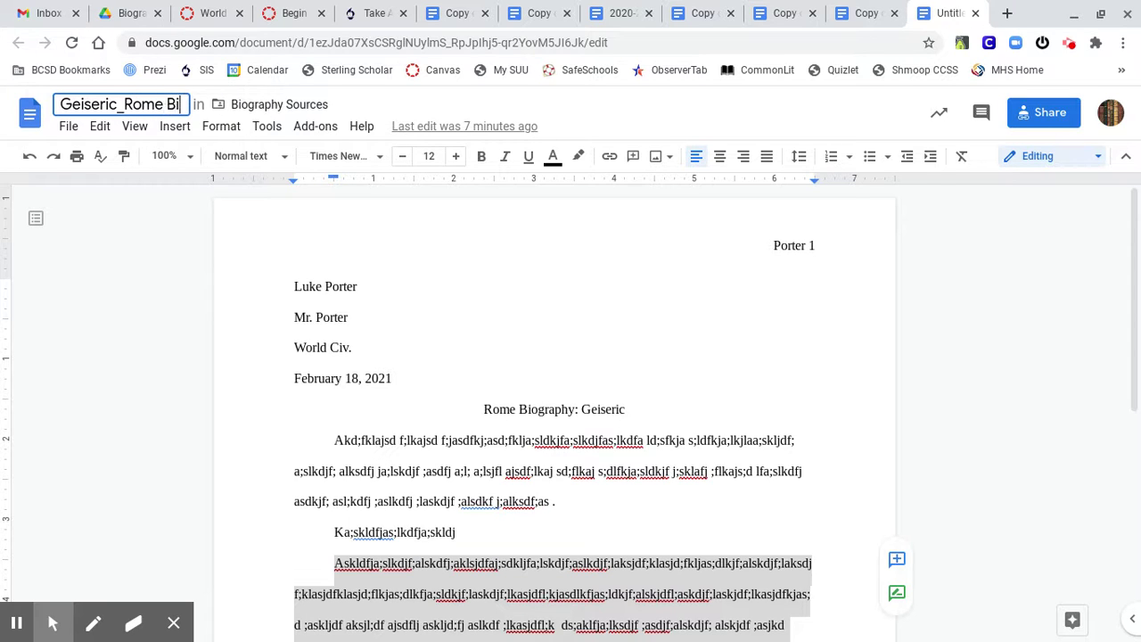
pyautogui.press('BackSpace')
pyautogui.write('Essay')
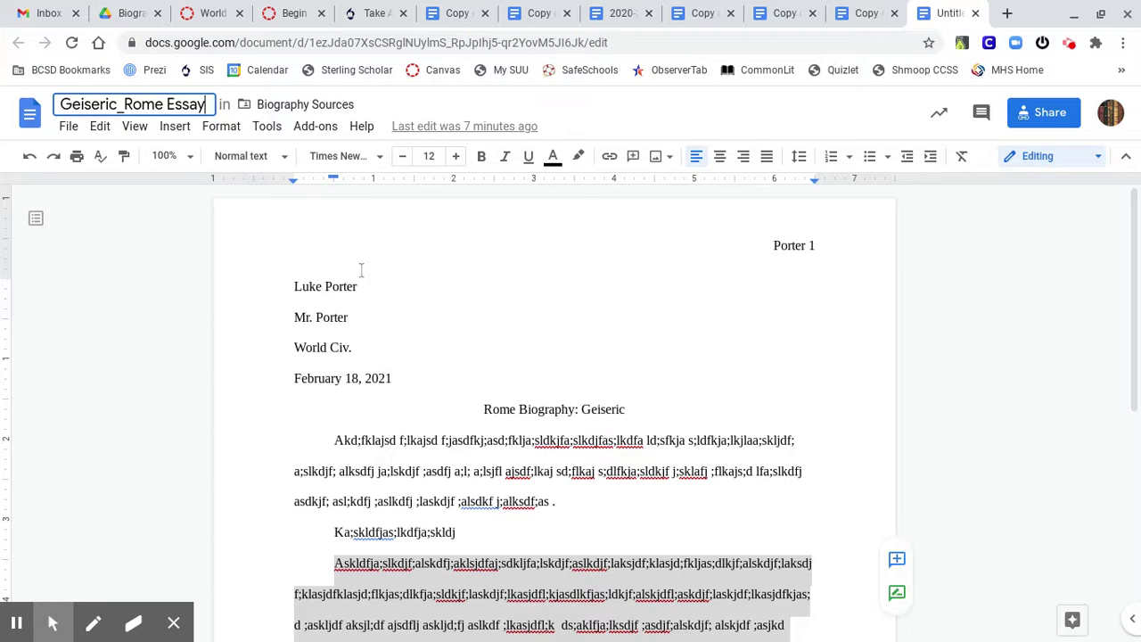
pyautogui.click(423, 331)
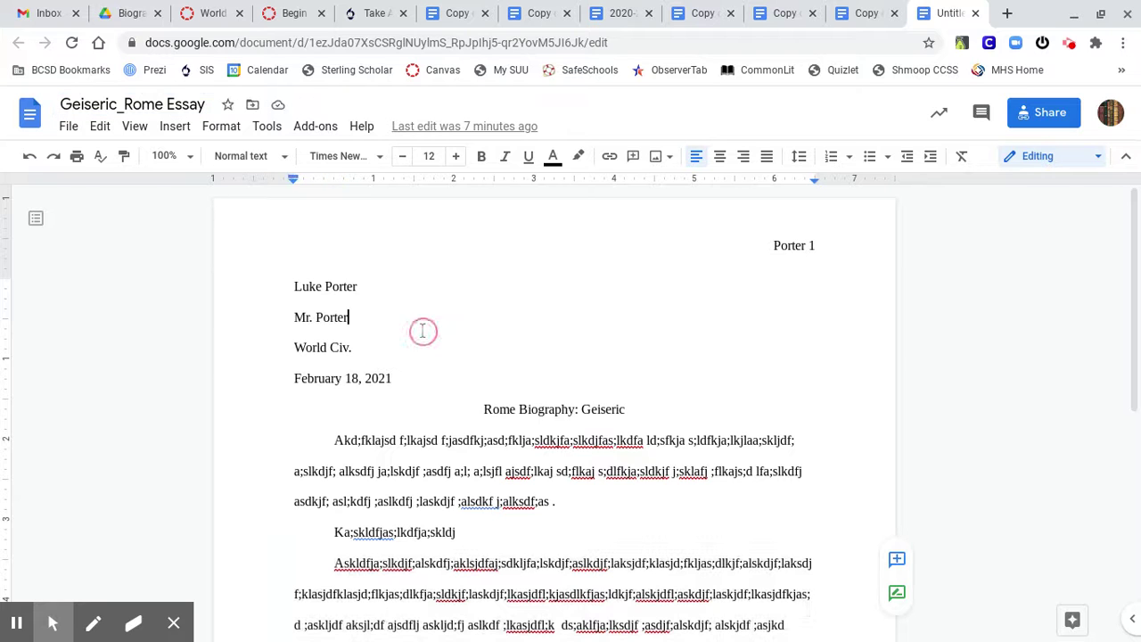
# Insert a page break after the essay's last paragraph and remove the first-line indent on the new page.
pyautogui.scroll(-5, 582, 310)
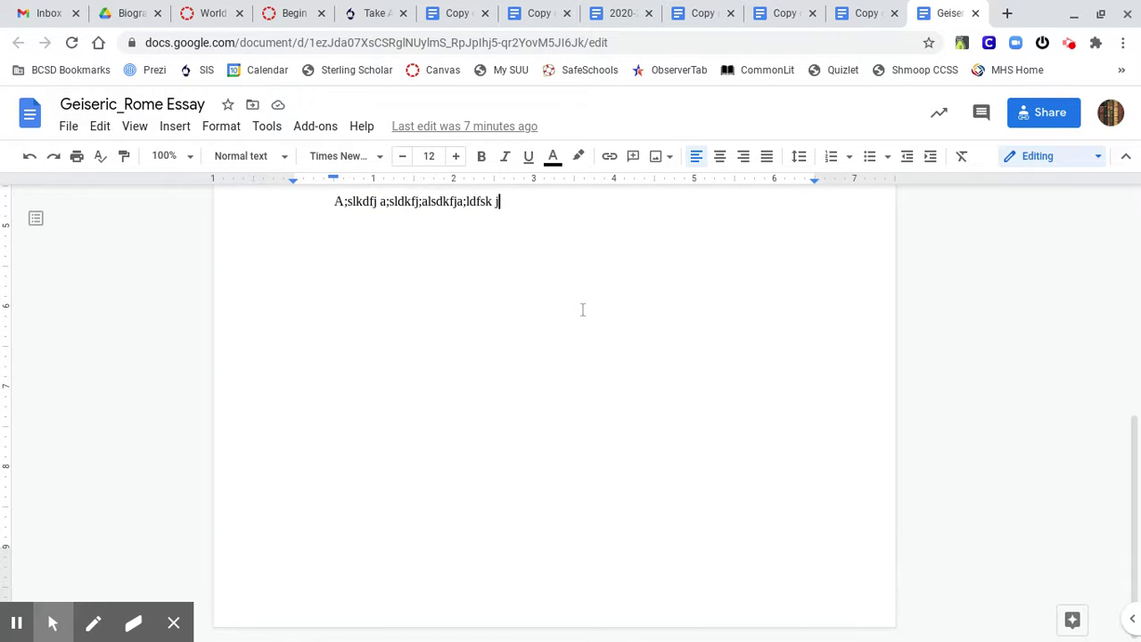
pyautogui.scroll(3, 583, 311)
pyautogui.scroll(-3, 581, 321)
pyautogui.hotkey('ctrl', 'Return')
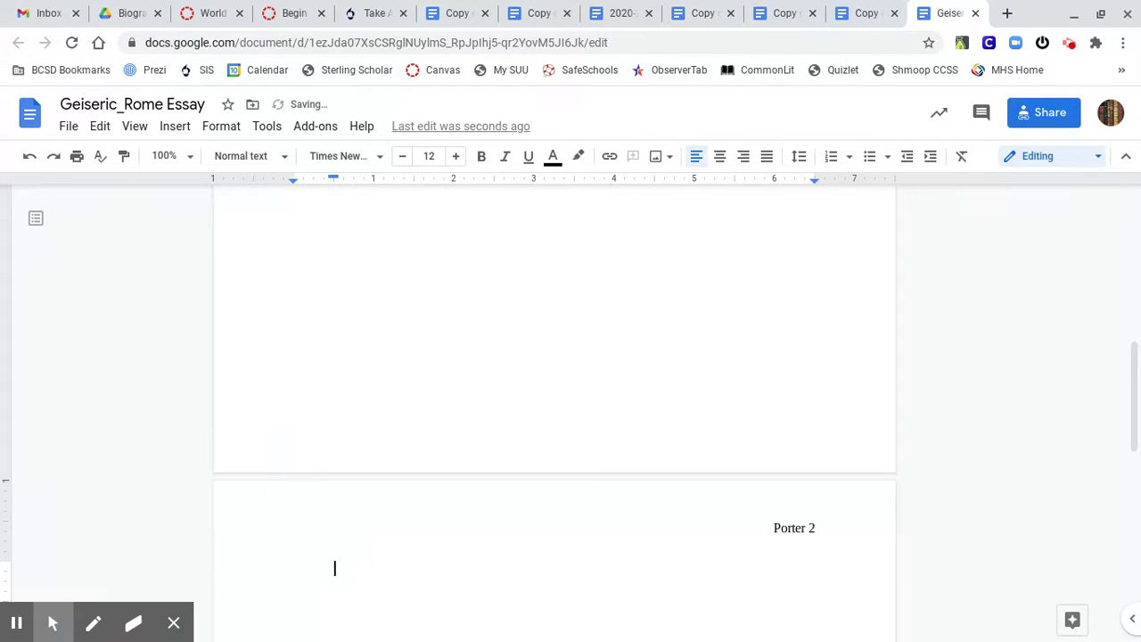
pyautogui.press('BackSpace')
pyautogui.press('BackSpace')
pyautogui.hotkey('ctrl', 'Return')
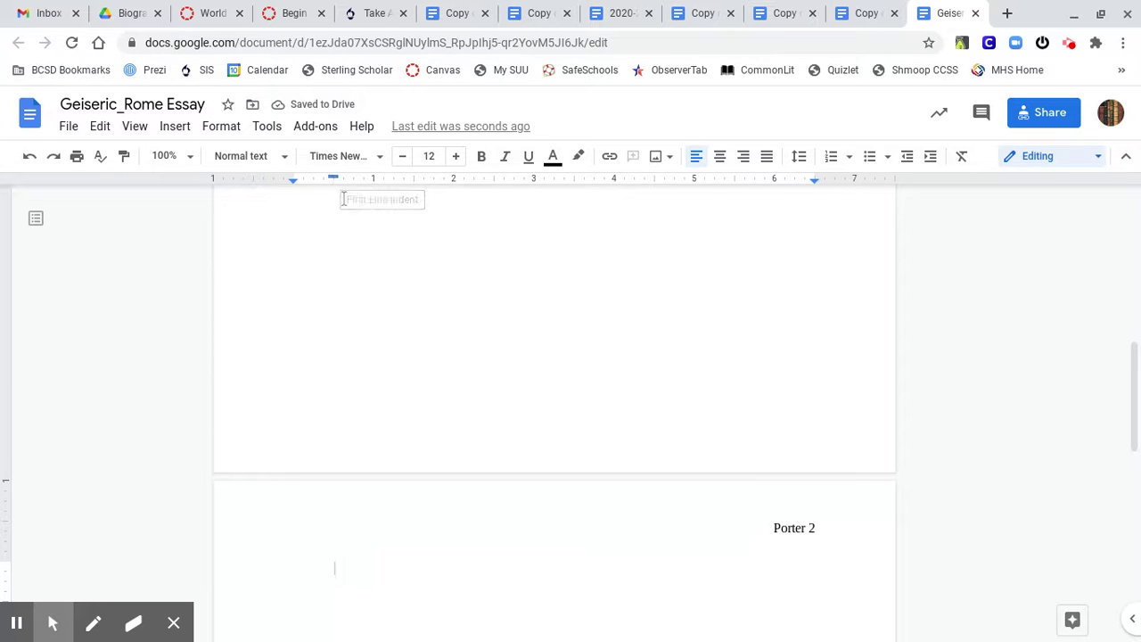
pyautogui.press('BackSpace')
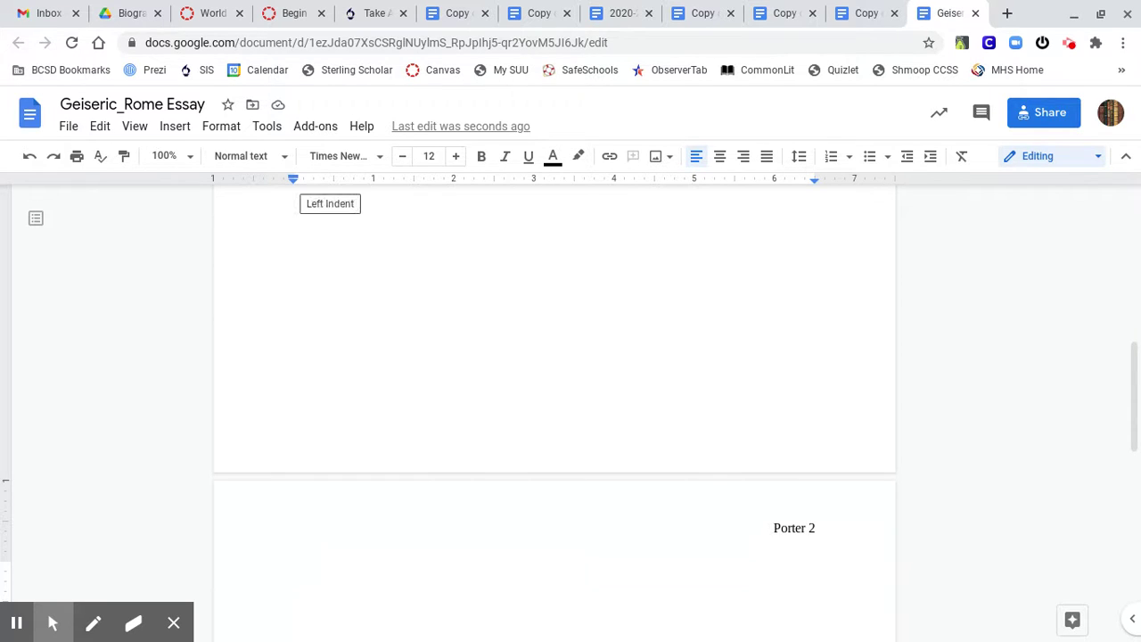
# Add a centered heading "Bibliography" on the new page, followed by a left-aligned blank line.
pyautogui.scroll(-3, 651, 337)
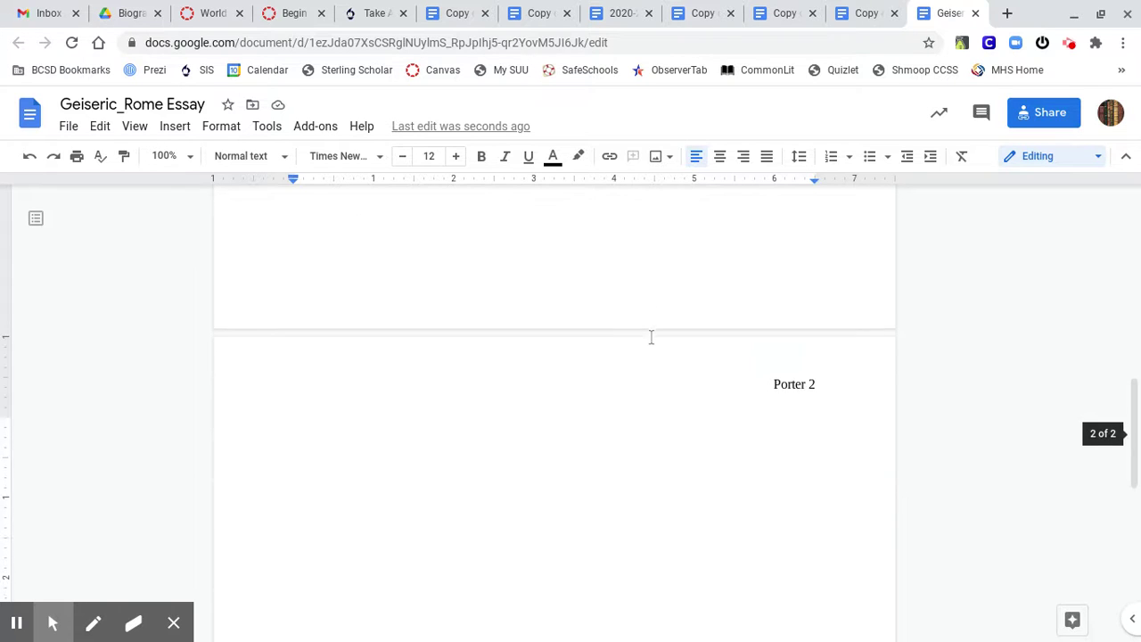
pyautogui.click(718, 160)
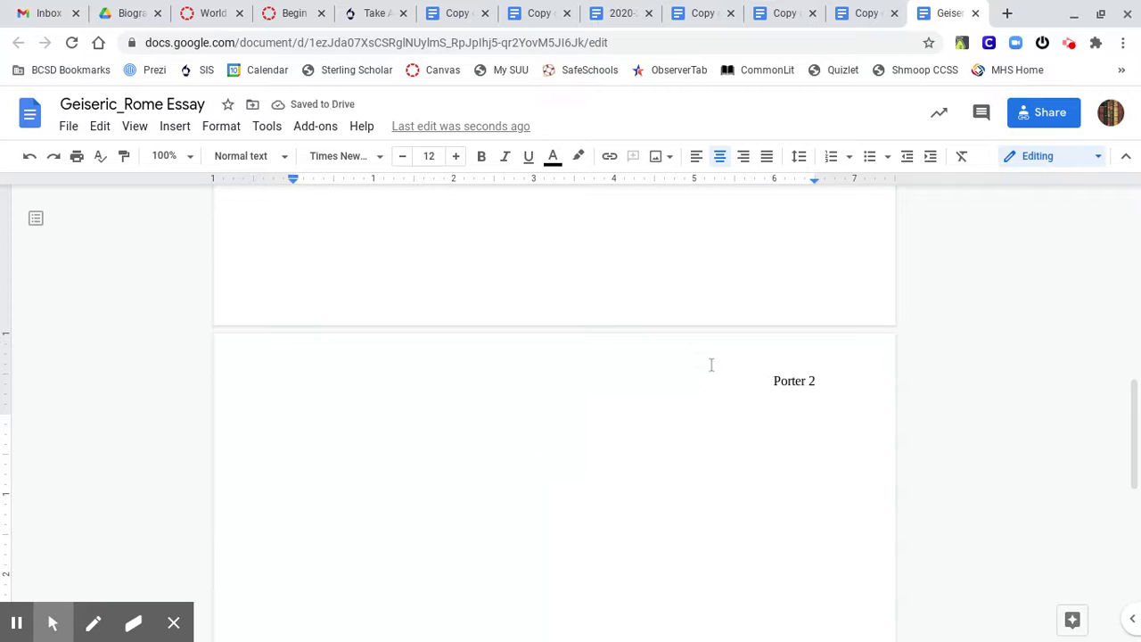
pyautogui.write('Bibliography')
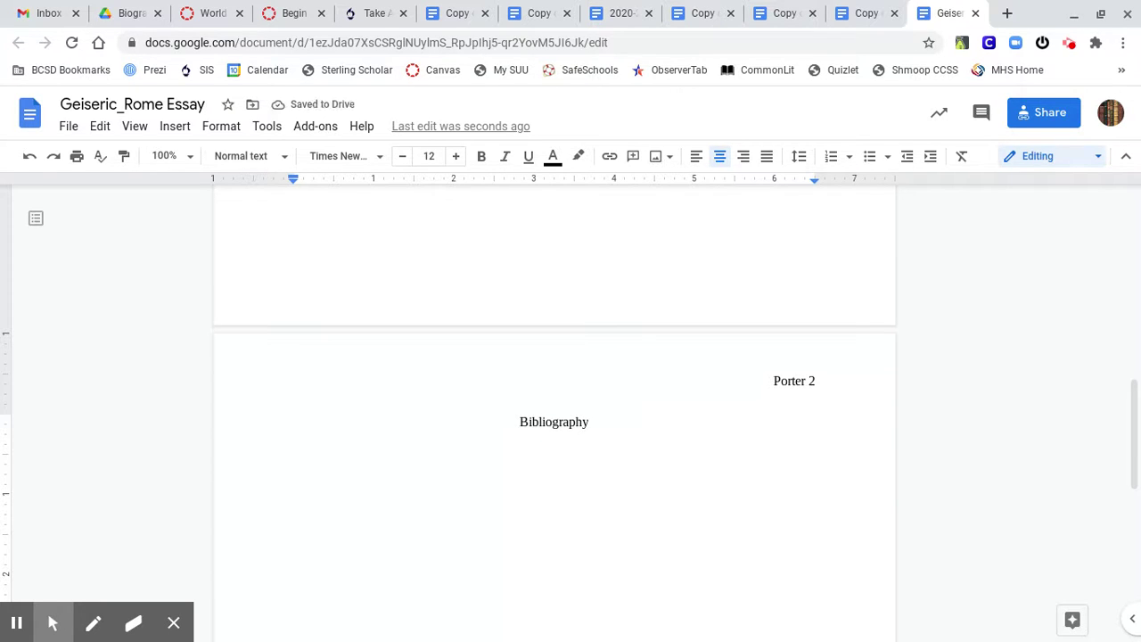
pyautogui.press('Return')
pyautogui.hotkey('ctrl', 'shift', 'l')
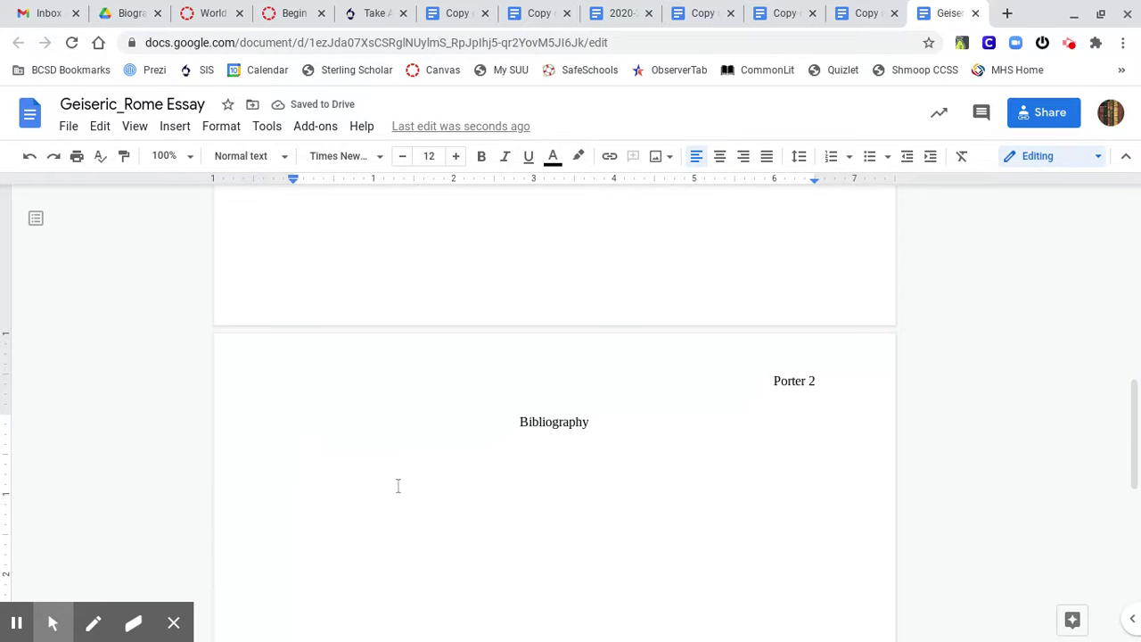
pyautogui.click(17, 624)
pyautogui.click(18, 624)
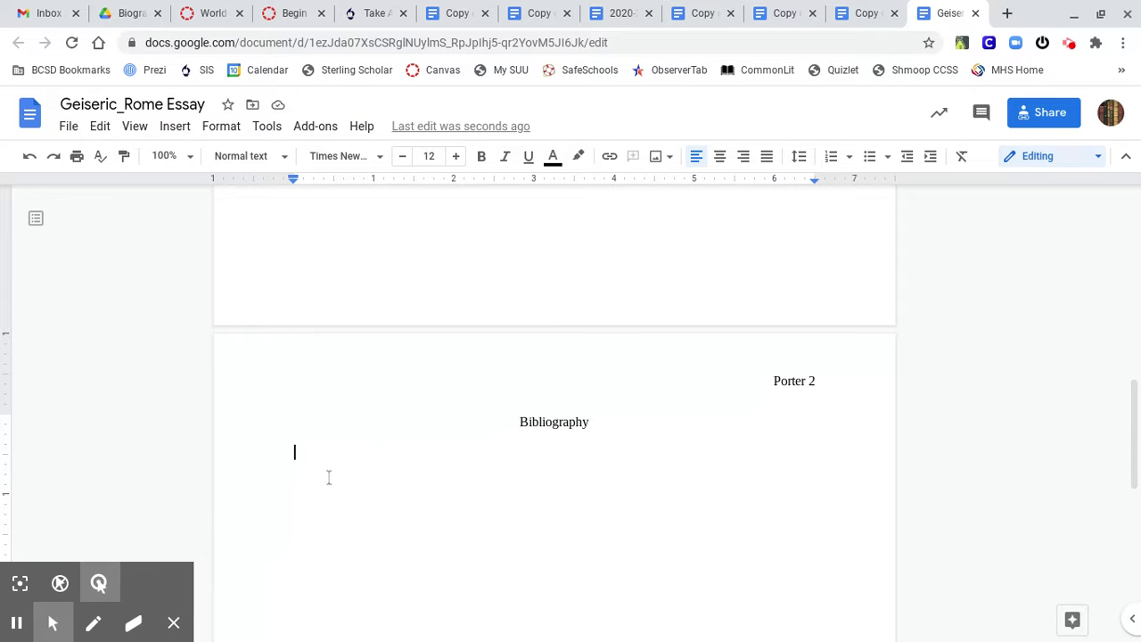
# Close the 2020 document and copy the MLA citation from the Source 1 document as plain text under the Bibliography heading.
pyautogui.click(304, 452)
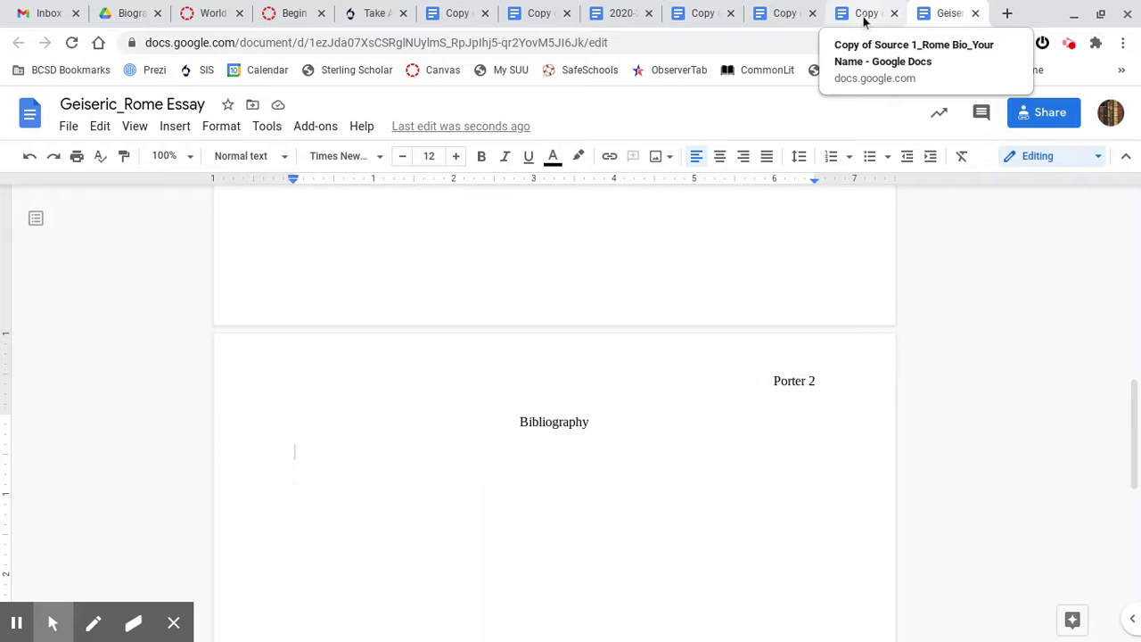
pyautogui.click(650, 14)
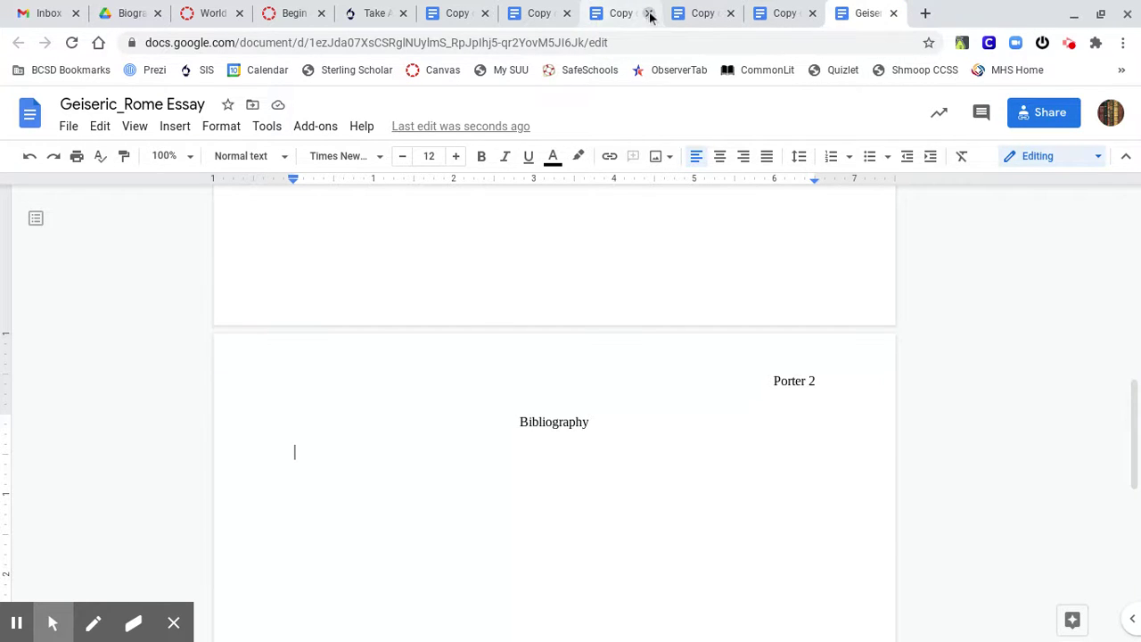
pyautogui.click(768, 15)
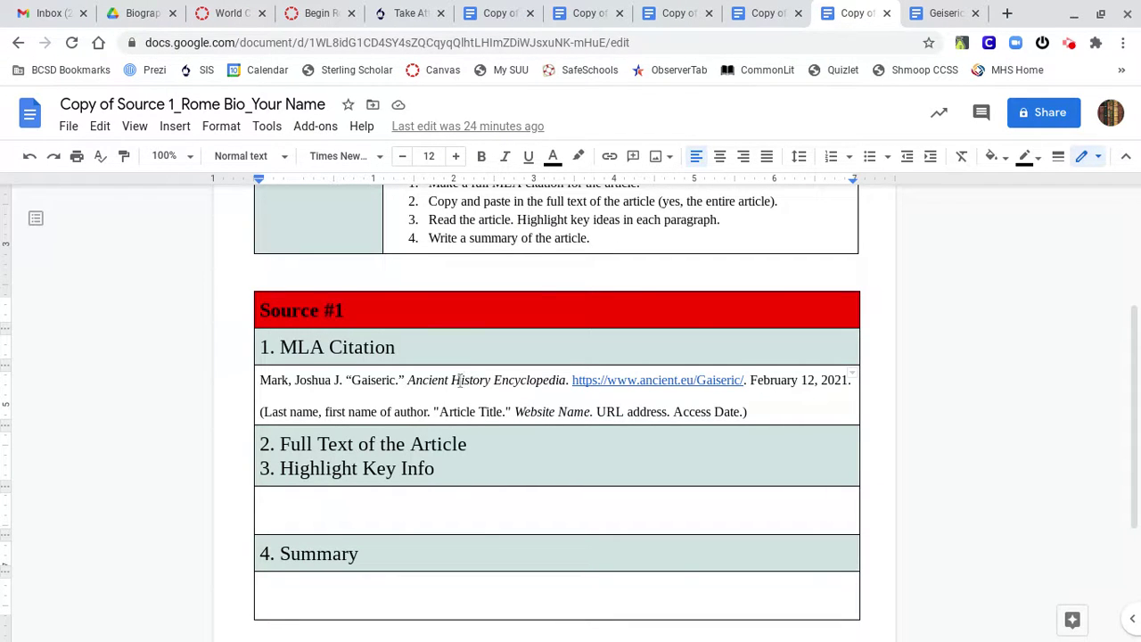
pyautogui.tripleClick(459, 381)
pyautogui.hotkey('ctrl', 'c')
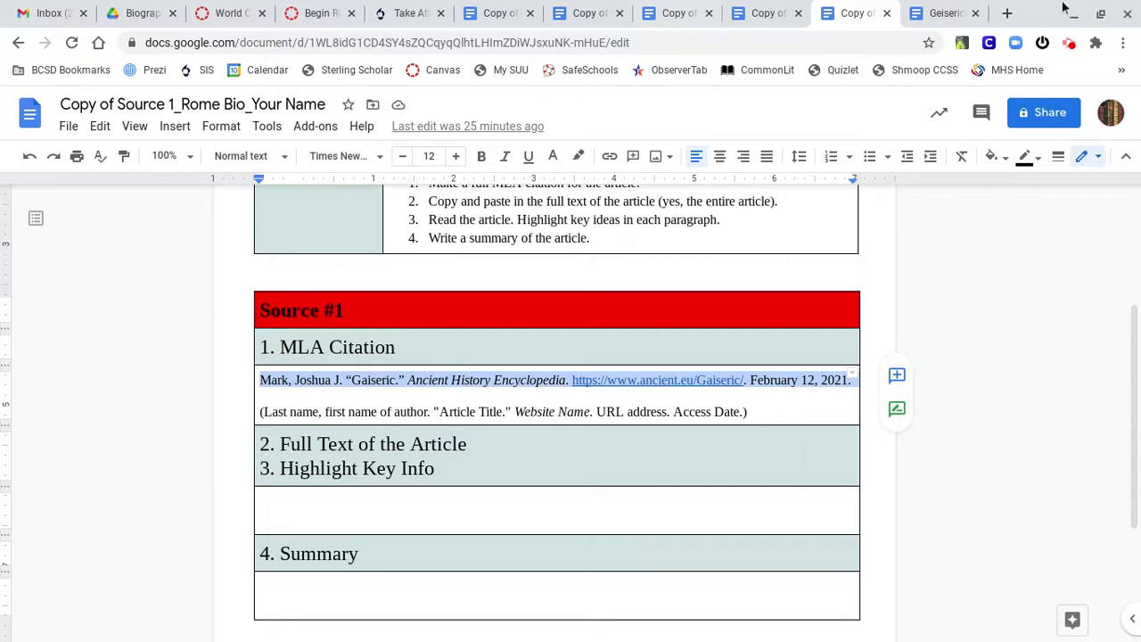
pyautogui.click(938, 18)
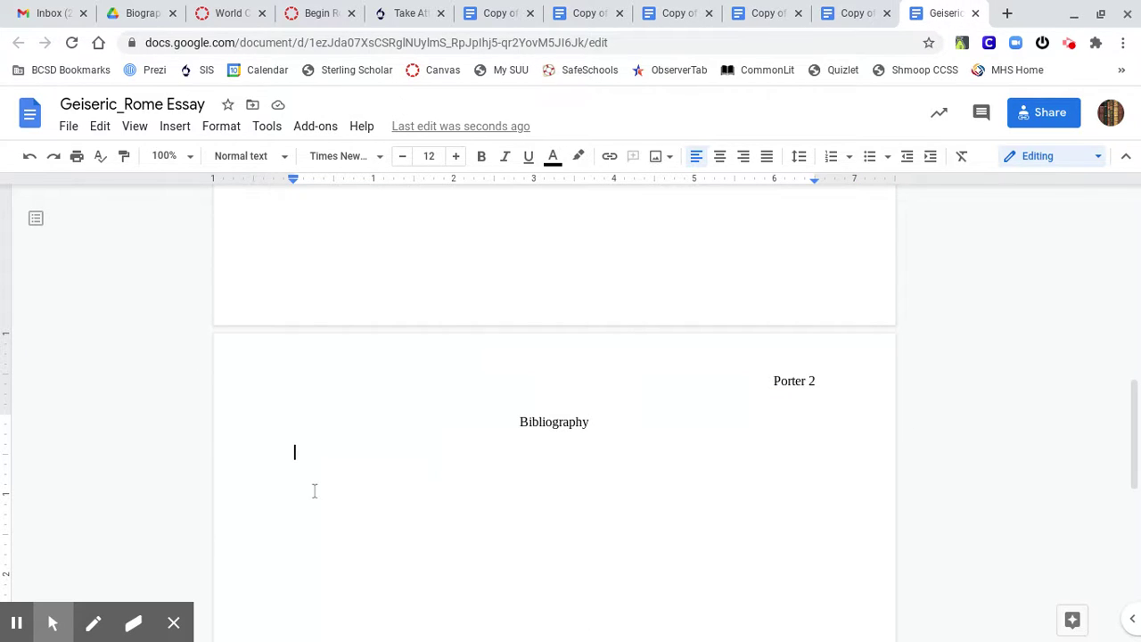
pyautogui.hotkey('ctrl', 'v')
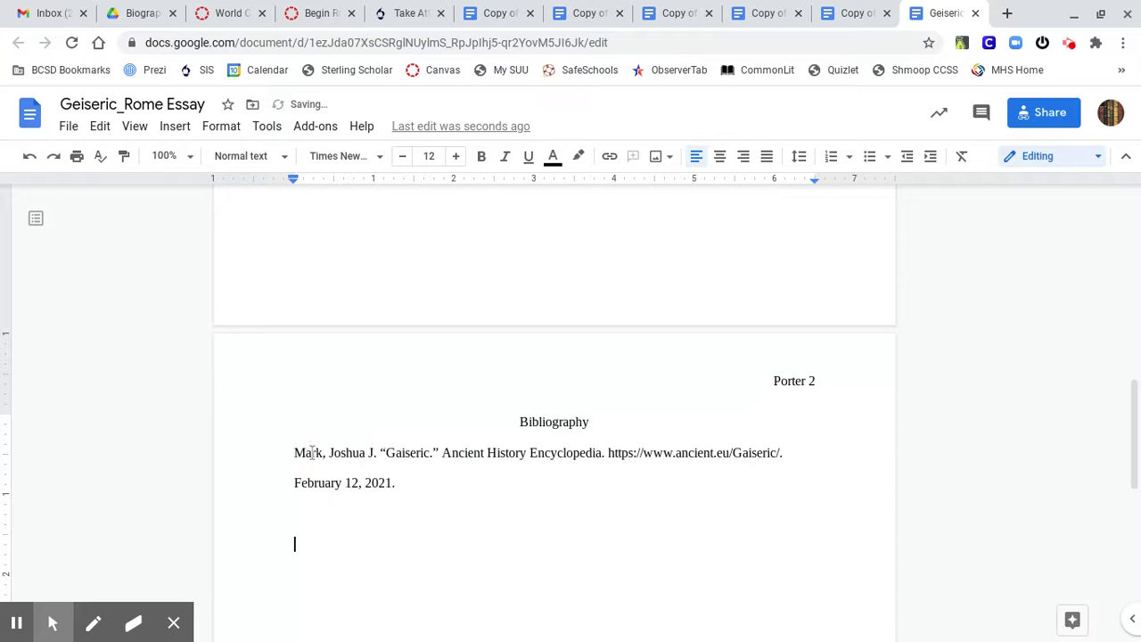
# Copy the Encyclopedia Britannica "Gaiseric" citation from the Source 2 document into the essay's bibliography as plain text.
pyautogui.click(778, 13)
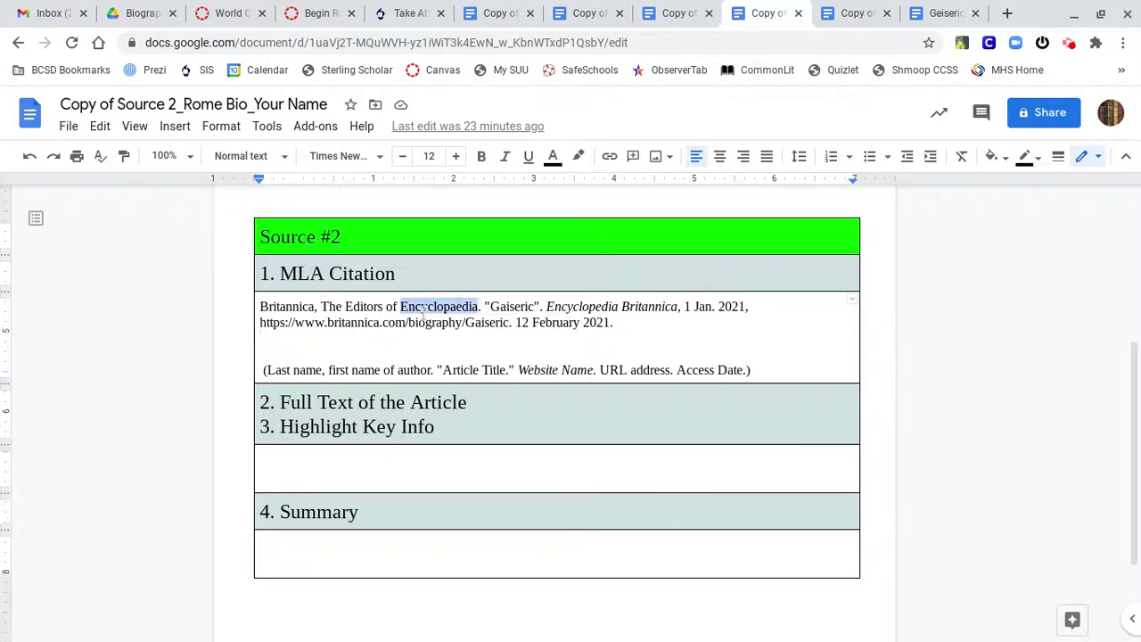
pyautogui.tripleClick(424, 307)
pyautogui.hotkey('ctrl', 'c')
pyautogui.click(928, 14)
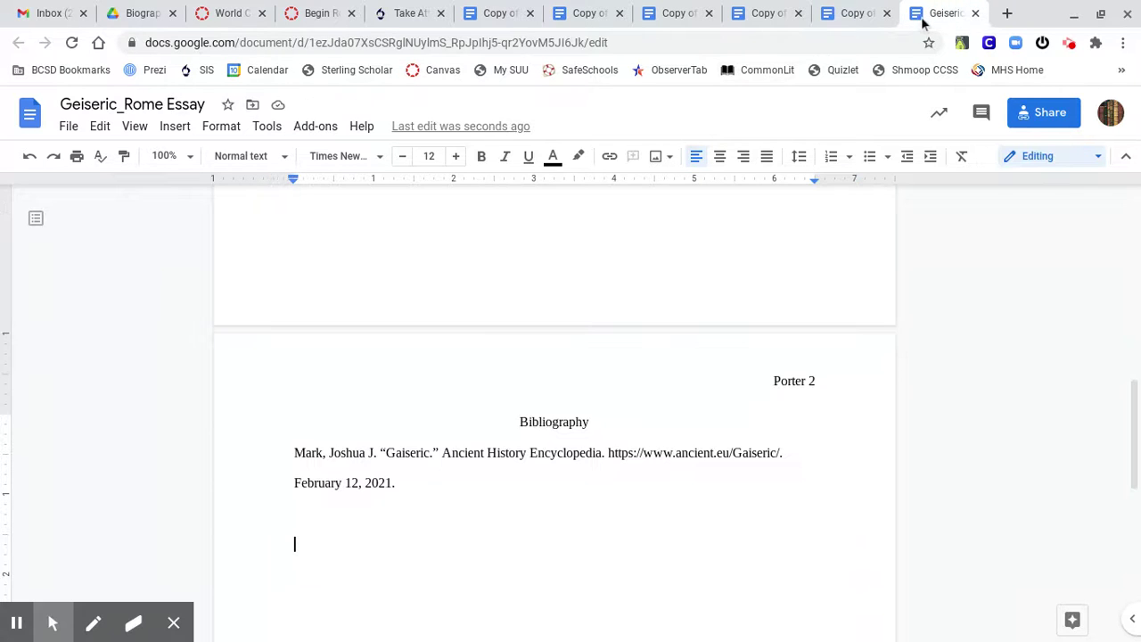
pyautogui.hotkey('ctrl', 'v')
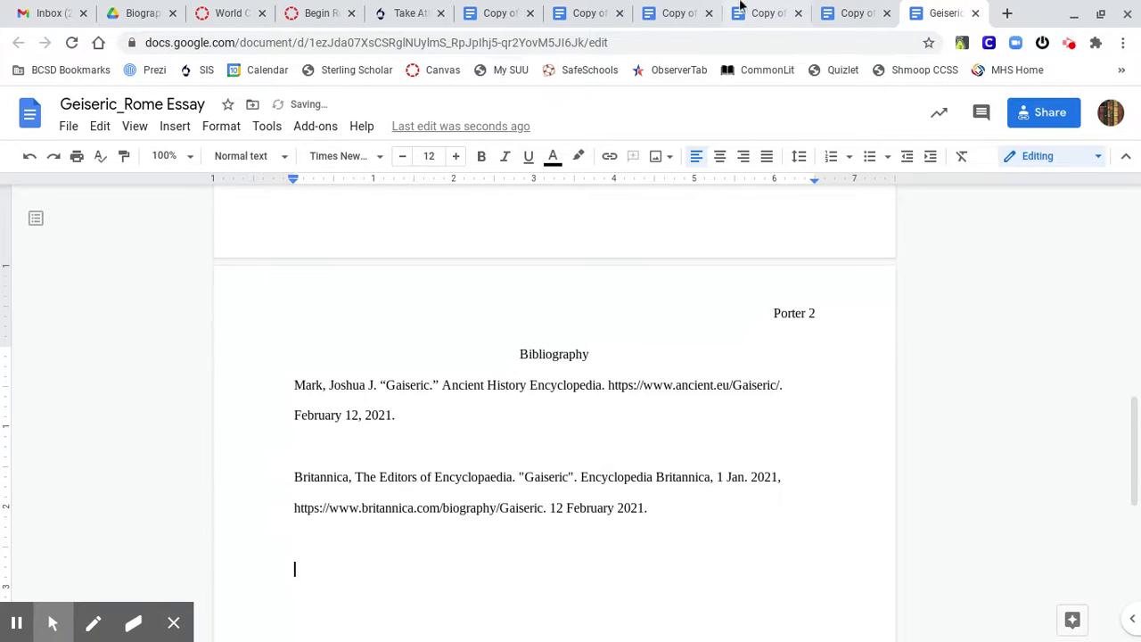
# Copy the Encyclopedia Britannica "Vandal" citation from the Source 3 document into the essay's bibliography as plain text.
pyautogui.click(675, 13)
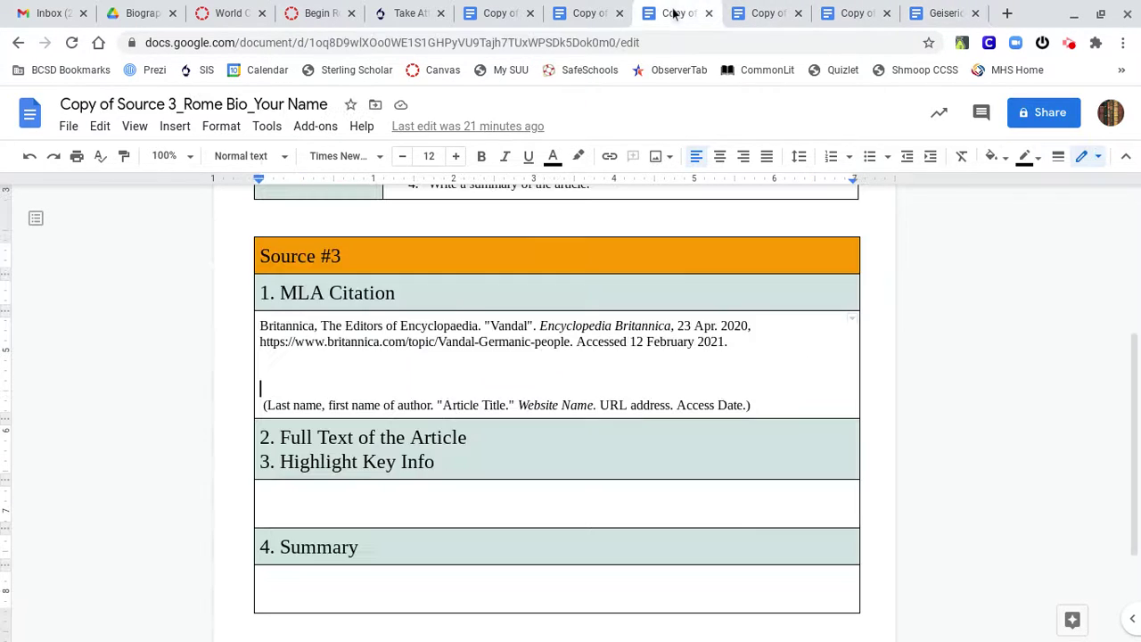
pyautogui.tripleClick(449, 326)
pyautogui.hotkey('ctrl', 'c')
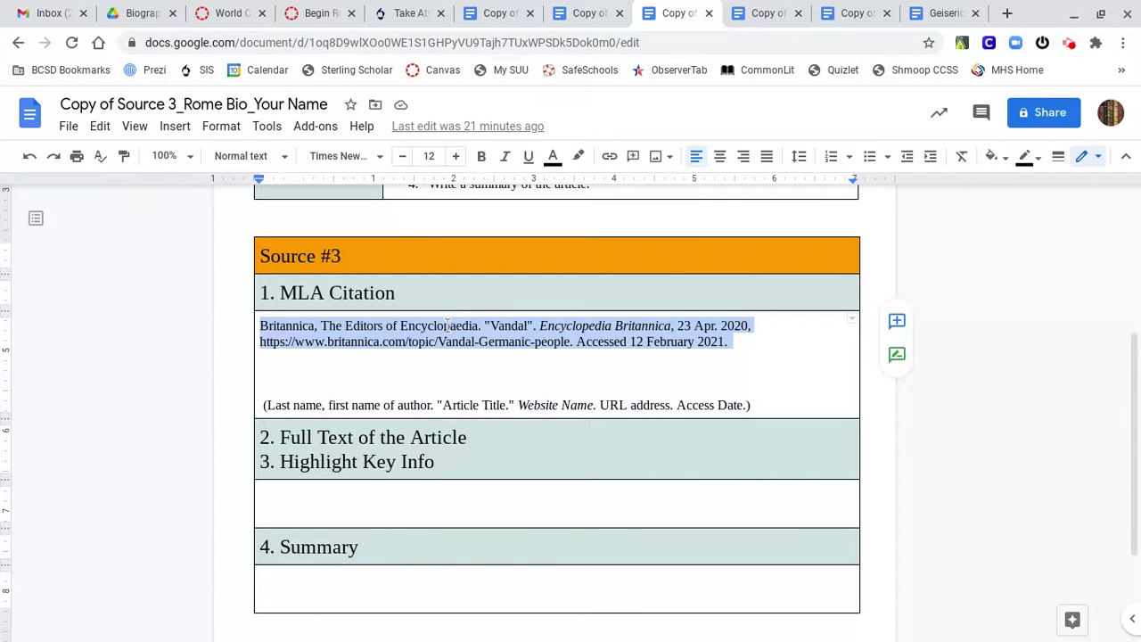
pyautogui.click(945, 13)
pyautogui.hotkey('ctrl', 'v')
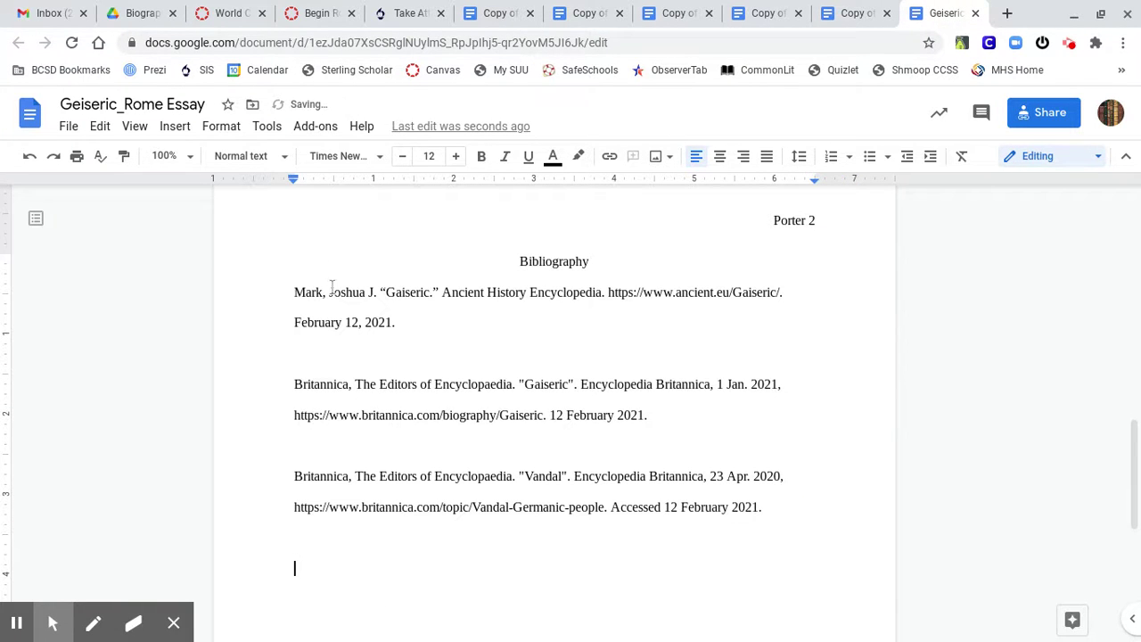
# Copy the Sky History citation "Five Things You Might Not Know About Geiseric" from its source document into the essay's bibliography as plain text.
pyautogui.click(597, 12)
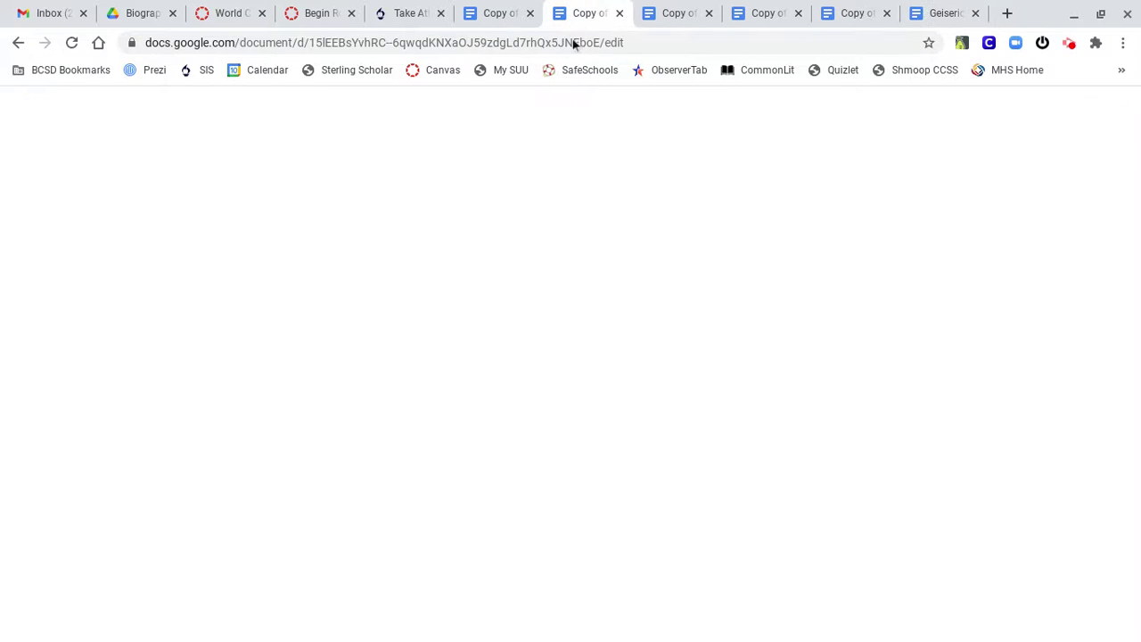
pyautogui.tripleClick(359, 255)
pyautogui.hotkey('ctrl', 'c')
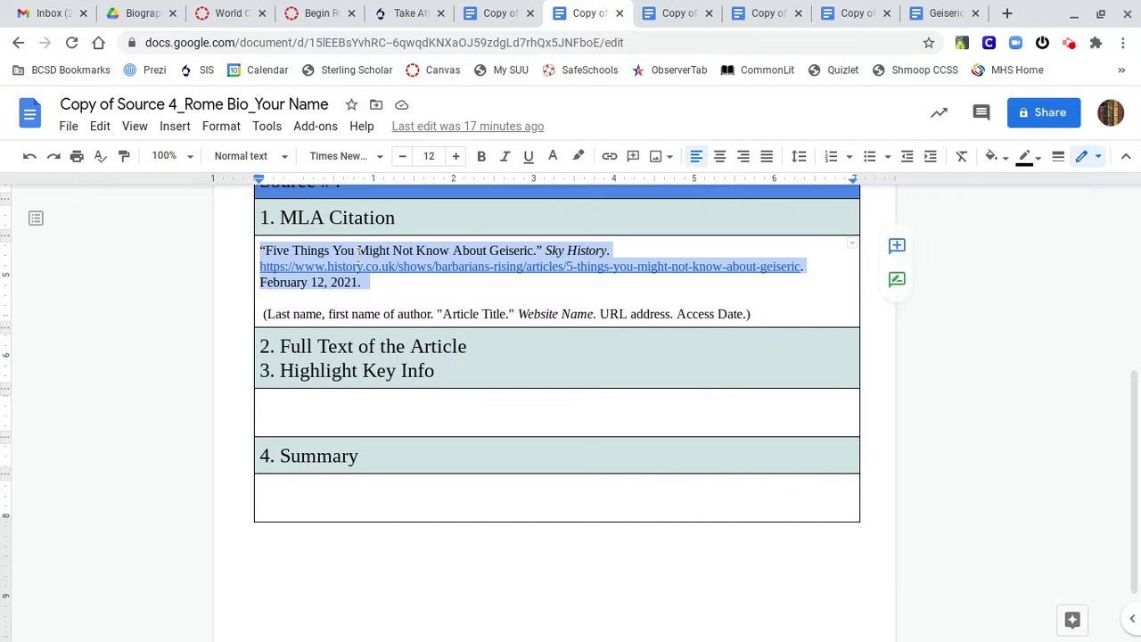
pyautogui.click(921, 7)
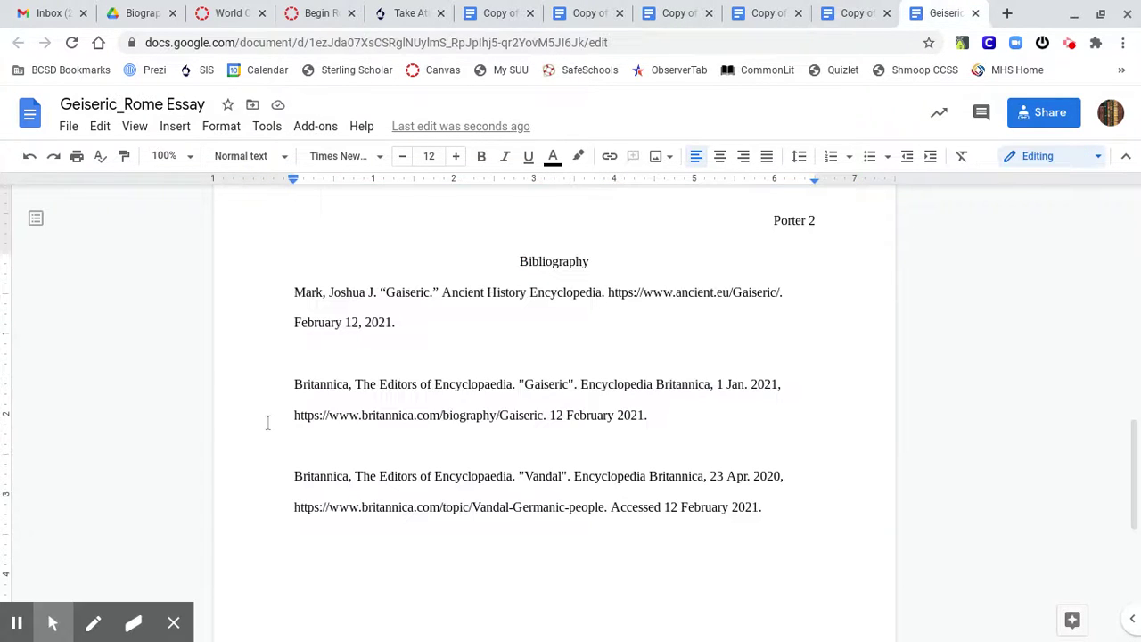
pyautogui.hotkey('ctrl', 'v')
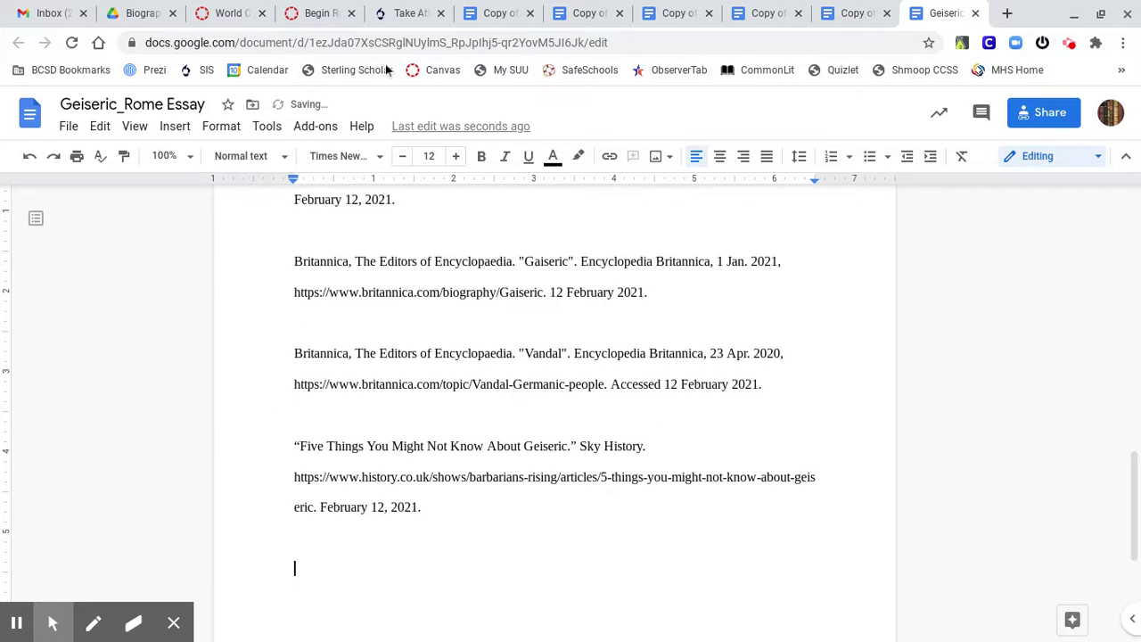
# Copy the Procopius "Gaiseric: The Vandal Conquest of North Africa" citation from the Source 4 document into the essay's bibliography as plain text.
pyautogui.click(481, 14)
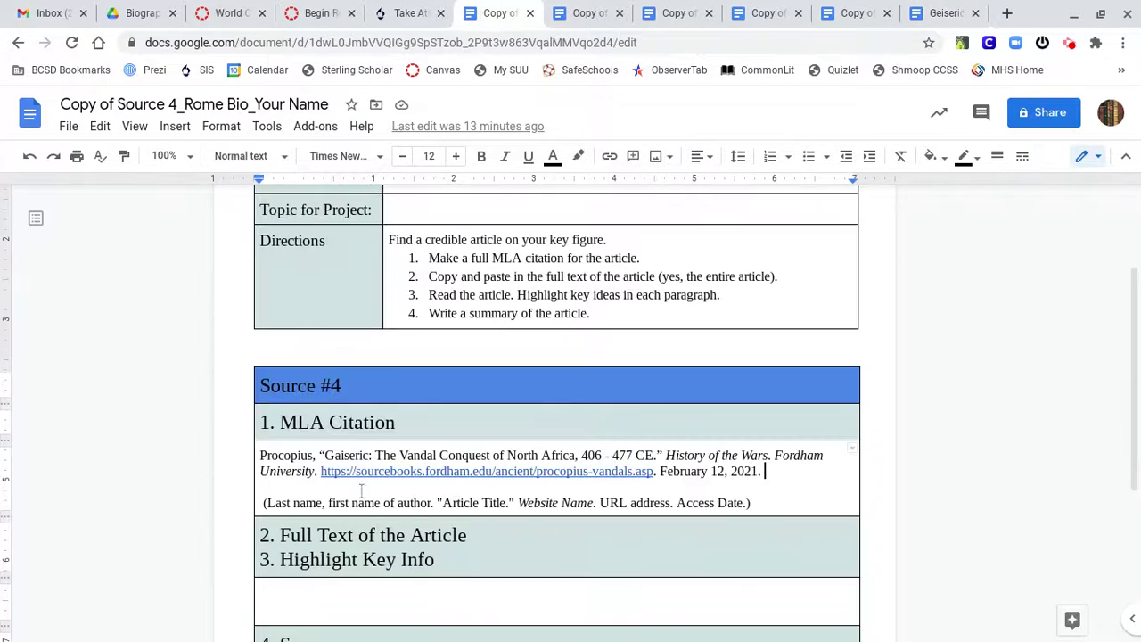
pyautogui.tripleClick(366, 454)
pyautogui.hotkey('ctrl', 'c')
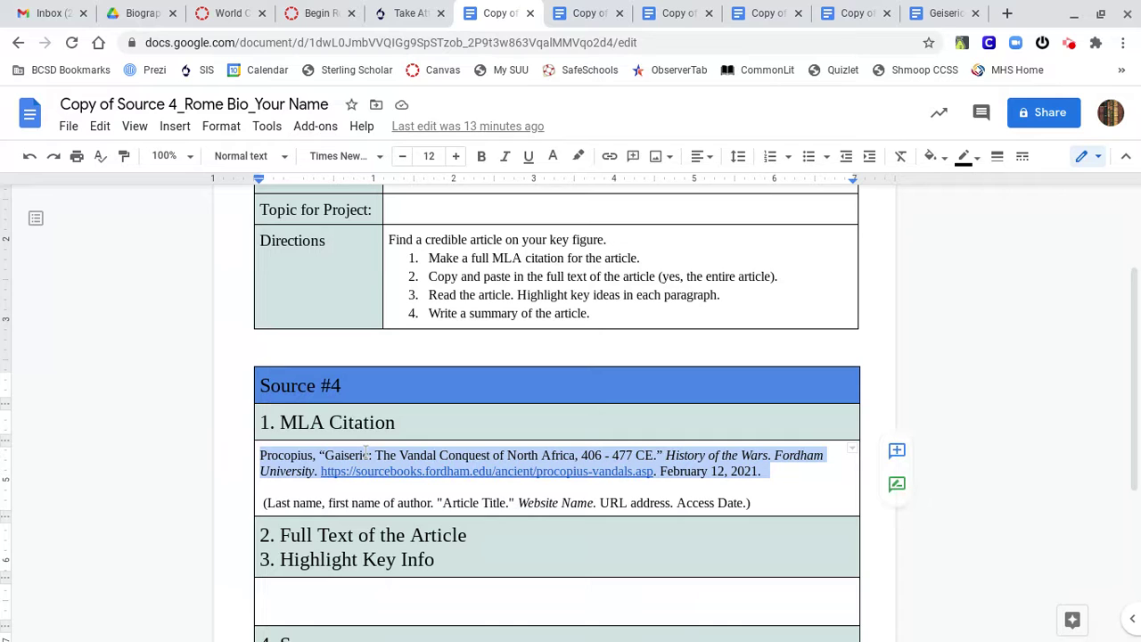
pyautogui.click(941, 14)
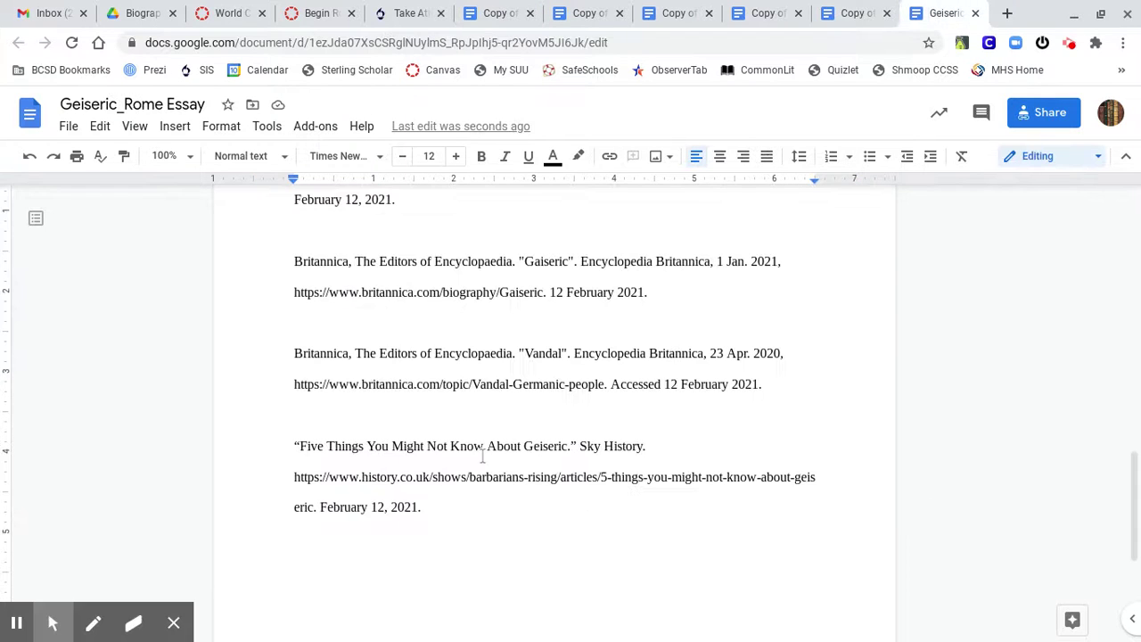
pyautogui.hotkey('ctrl', 'v')
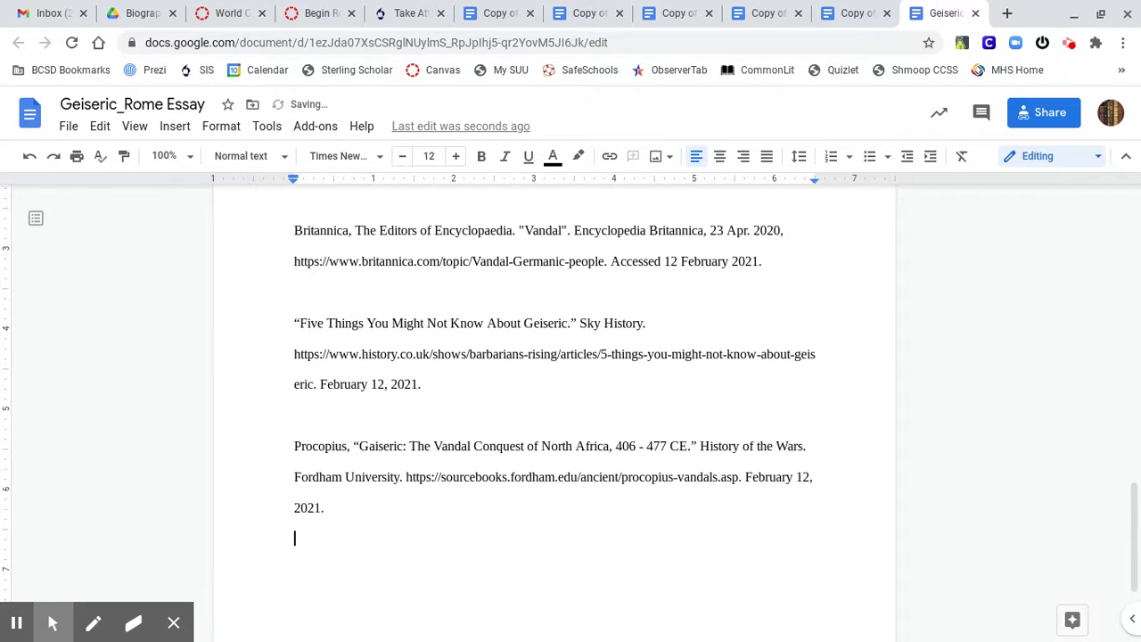
# Undo the plain-text paste of the Procopius citation in the essay's bibliography.
pyautogui.scroll(5, 364, 502)
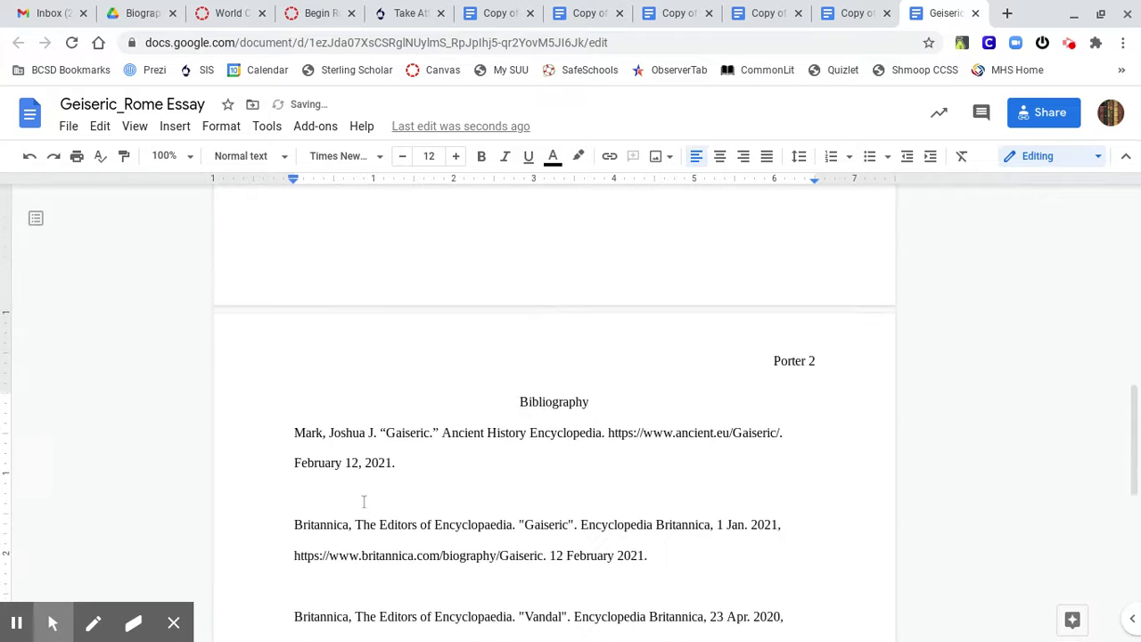
pyautogui.scroll(-2, 364, 502)
pyautogui.scroll(-3, 554, 410)
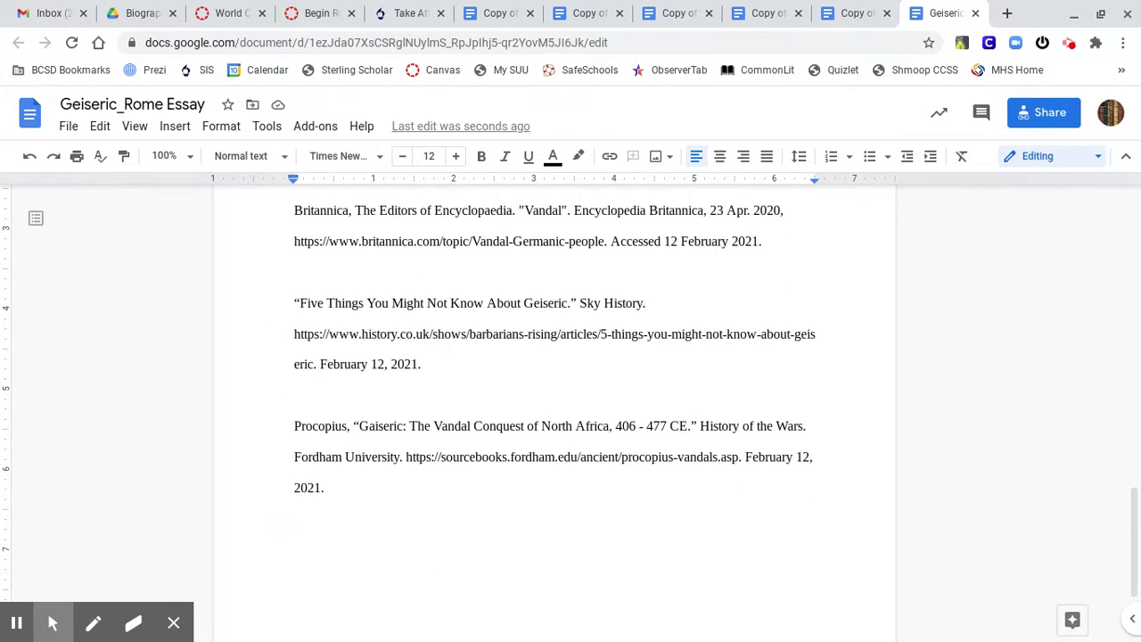
pyautogui.hotkey('ctrl', 'z')
pyautogui.hotkey('ctrl', 'z')
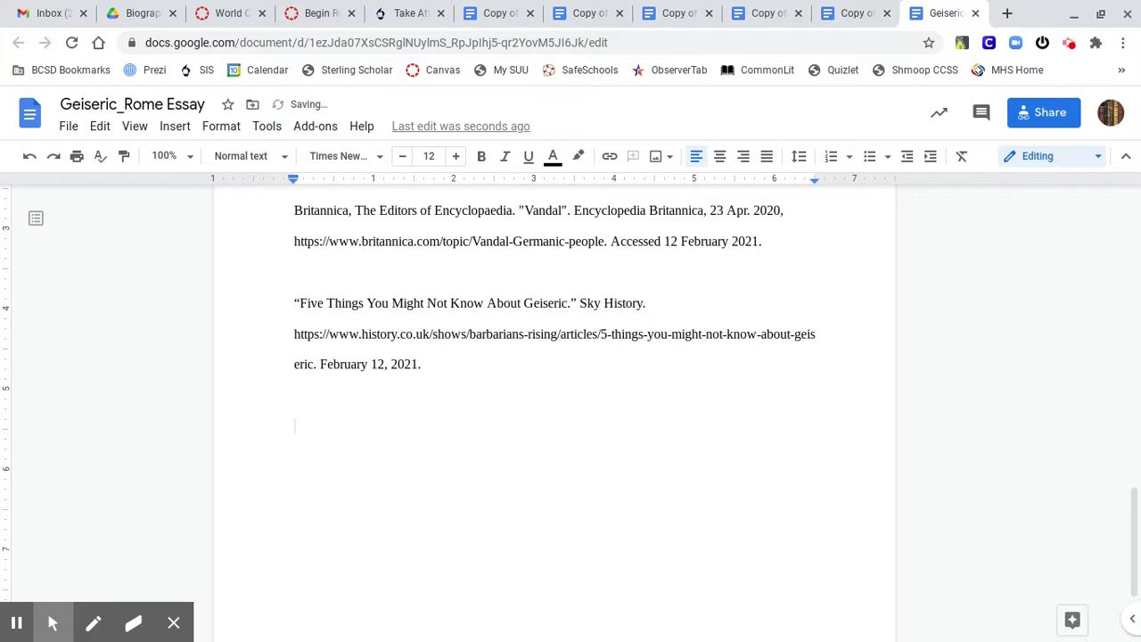
# Format the Procopius MLA citation in the Source 4 document as 11 pt Consolas.
pyautogui.click(504, 12)
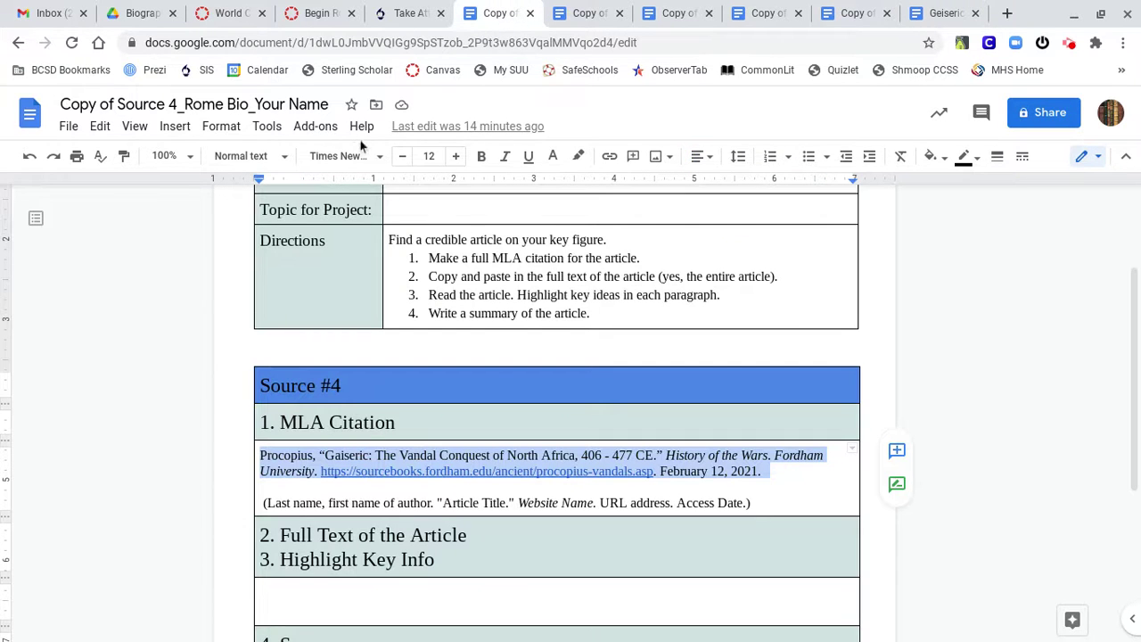
pyautogui.click(402, 156)
pyautogui.click(381, 157)
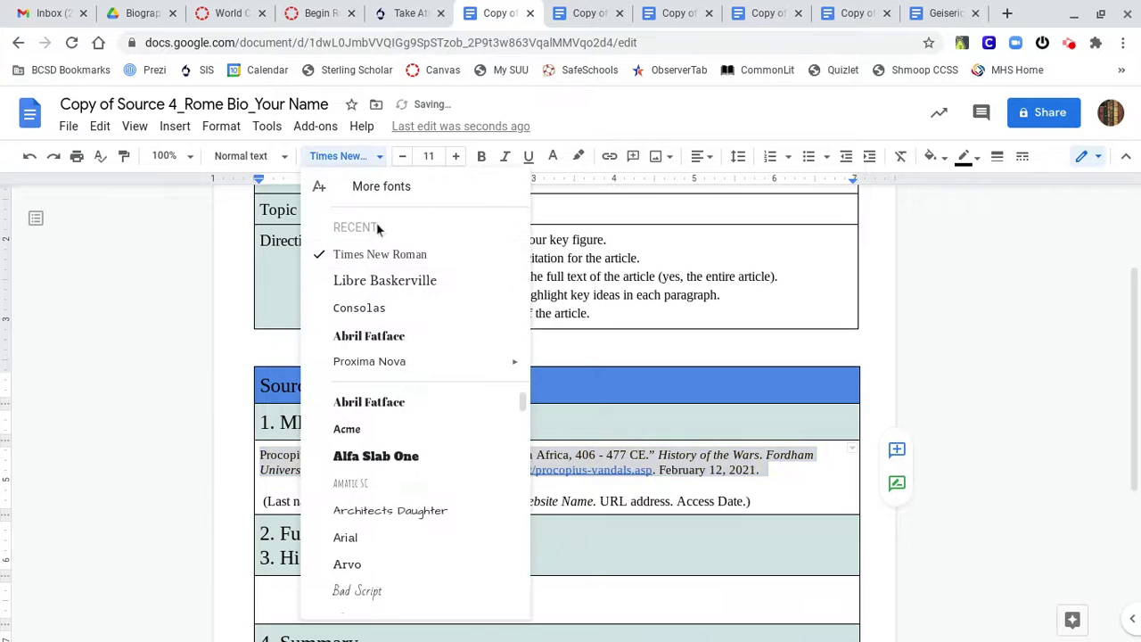
pyautogui.click(359, 308)
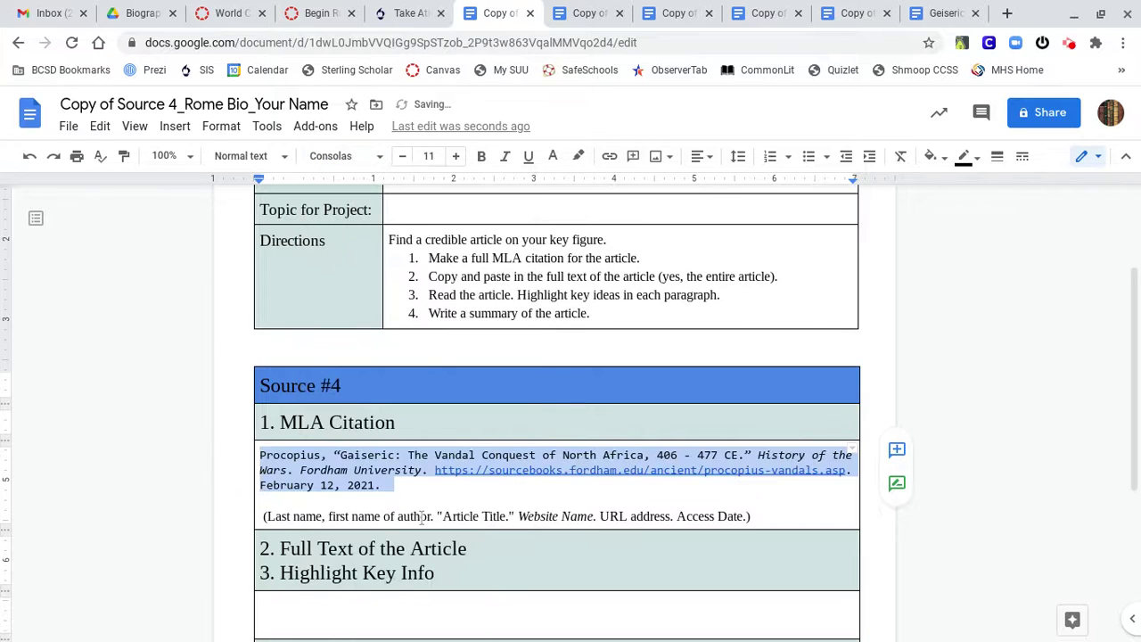
# Copy the reformatted Procopius citation from the Source 4 document to the end of the essay's bibliography, keeping its source formatting.
pyautogui.click(453, 499)
pyautogui.doubleClick(405, 469)
pyautogui.tripleClick(406, 470)
pyautogui.click(947, 14)
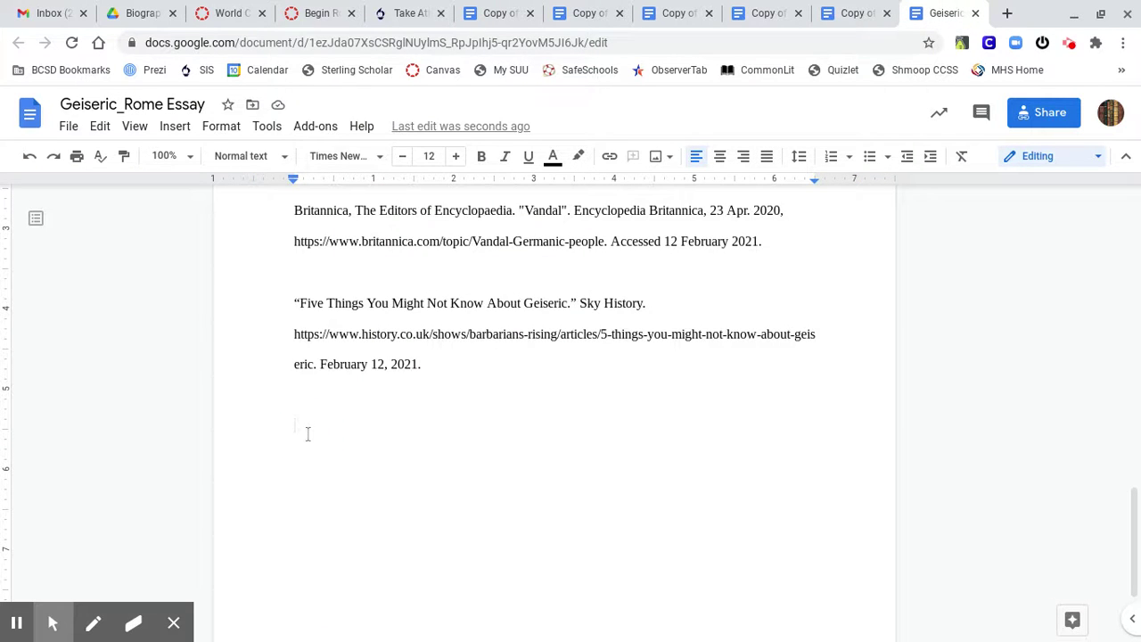
pyautogui.hotkey('ctrl', 'v')
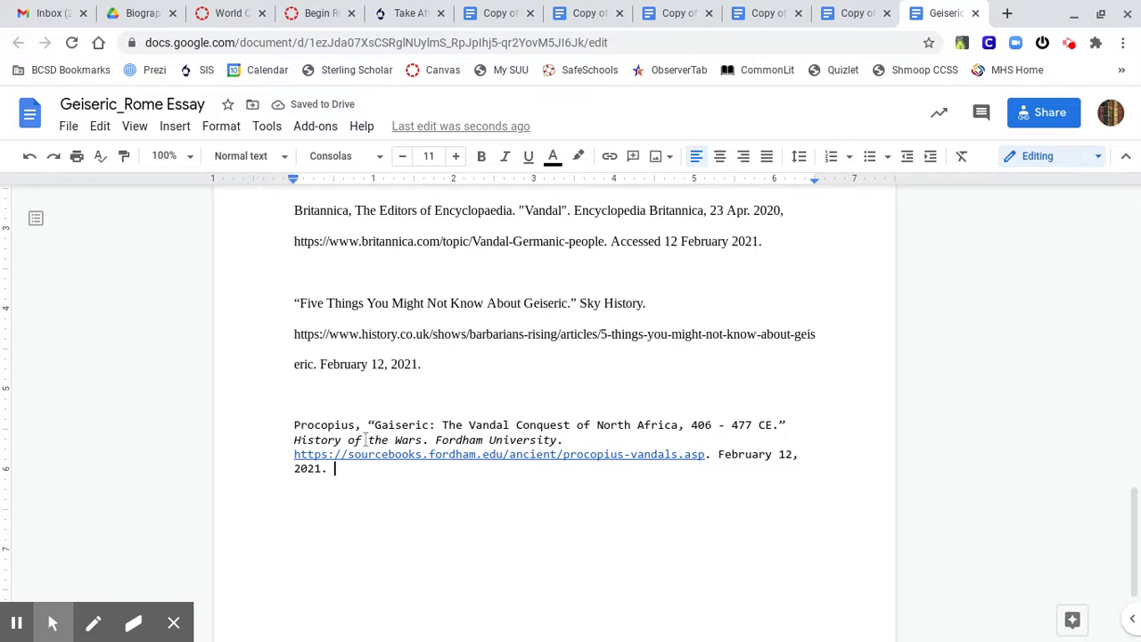
# Move the Encyclopedia Britannica "Gaiseric" citation to the first position under the Bibliography heading.
pyautogui.scroll(4, 375, 474)
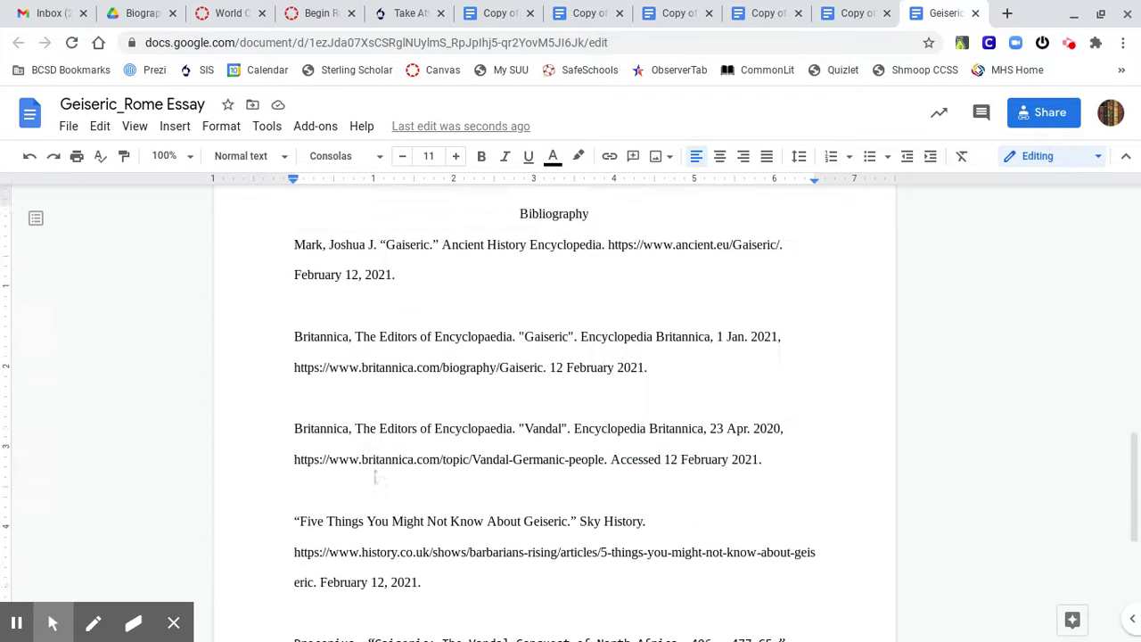
pyautogui.scroll(-2, 374, 473)
pyautogui.scroll(-2, 375, 477)
pyautogui.scroll(4, 375, 477)
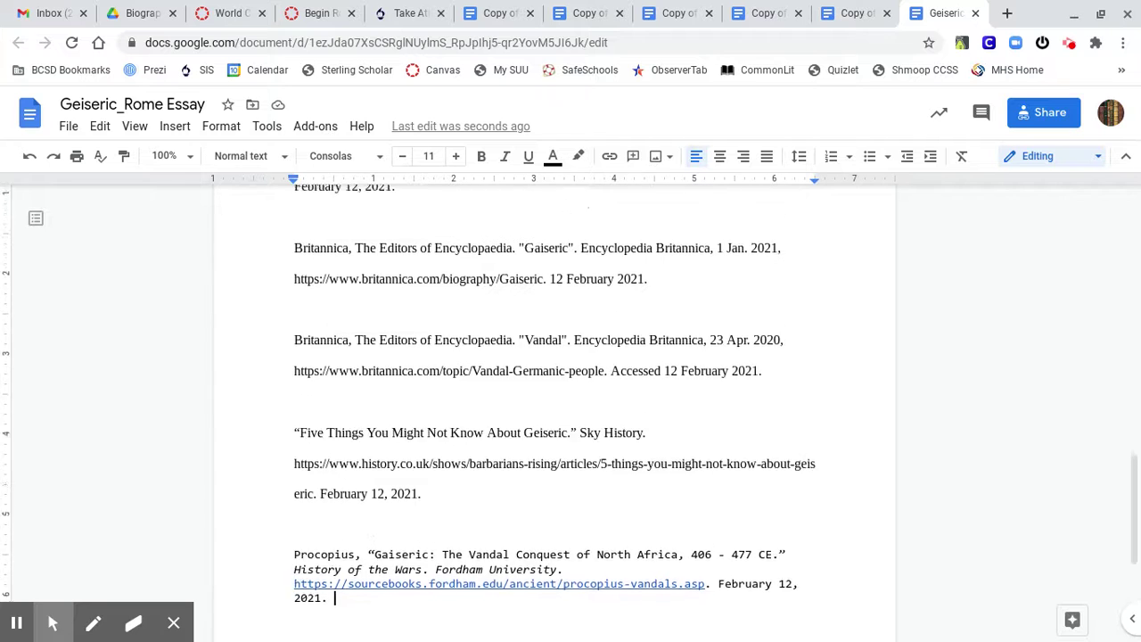
pyautogui.scroll(-1, 375, 477)
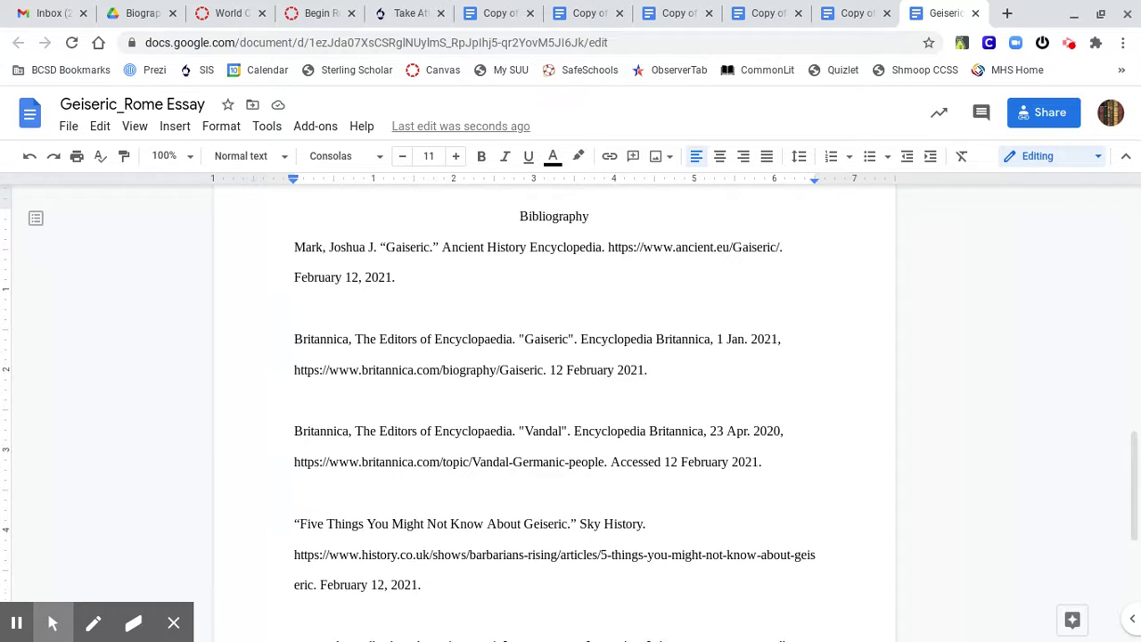
pyautogui.click(303, 252)
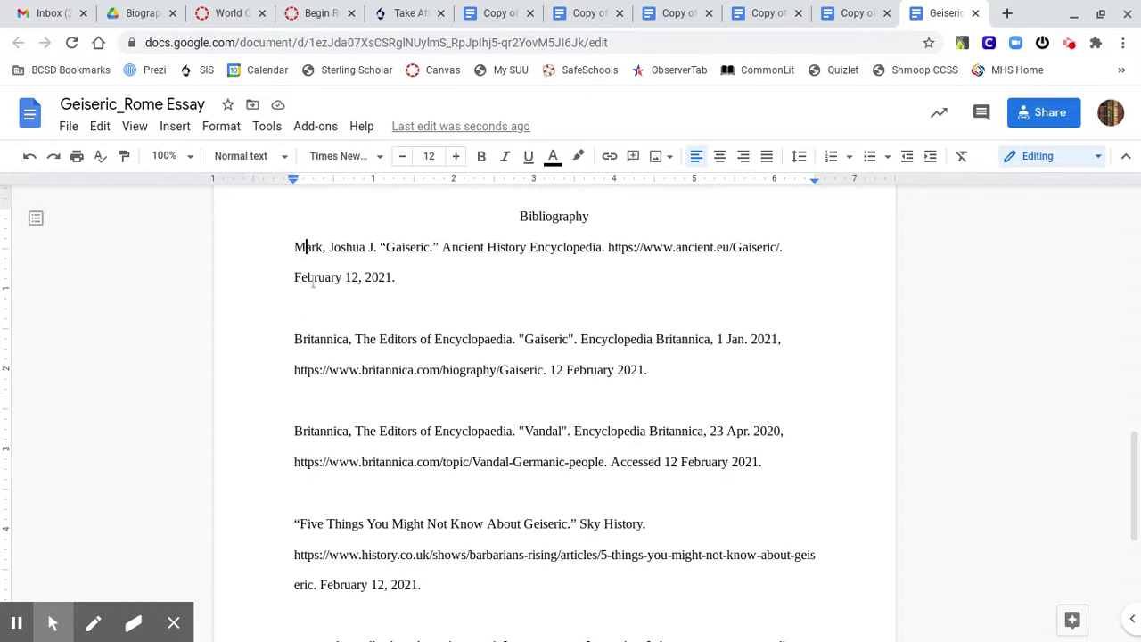
pyautogui.tripleClick(314, 338)
pyautogui.moveTo(314, 344); pyautogui.dragTo(285, 247)
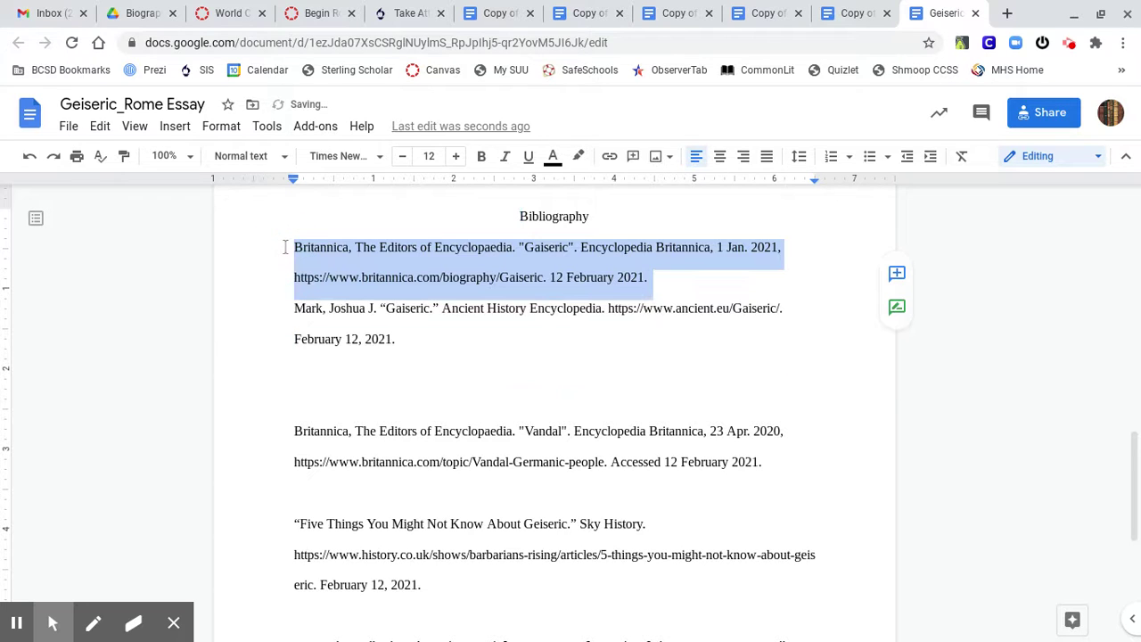
# Move the Encyclopedia Britannica "Vandal" citation directly below the Britannica "Gaiseric" citation.
pyautogui.click(327, 434)
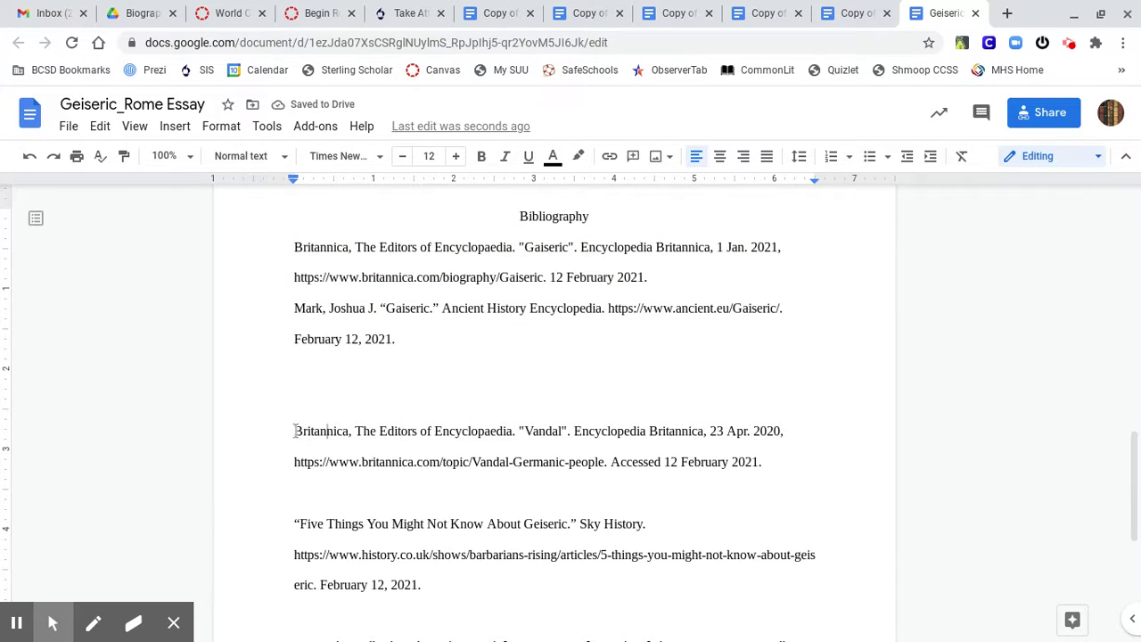
pyautogui.tripleClick(295, 432)
pyautogui.click(326, 435)
pyautogui.tripleClick(424, 436)
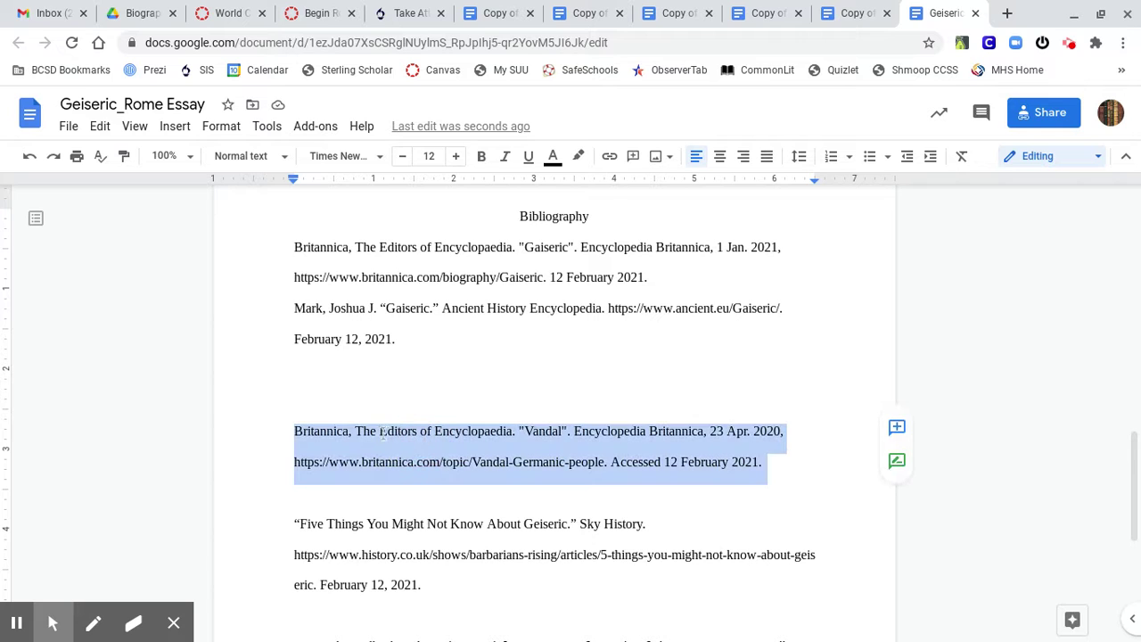
pyautogui.moveTo(384, 432); pyautogui.dragTo(294, 314)
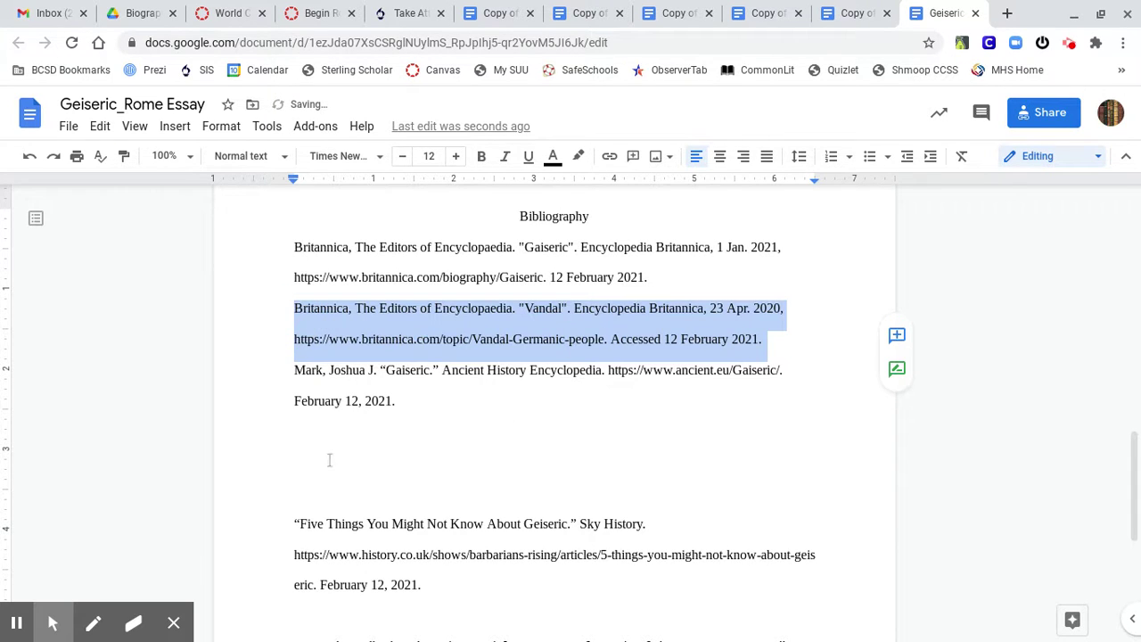
# Move the Sky History citation "Five Things You Might Not Know About Geiseric" directly above the Ancient History Encyclopedia citation.
pyautogui.click(311, 522)
pyautogui.tripleClick(311, 523)
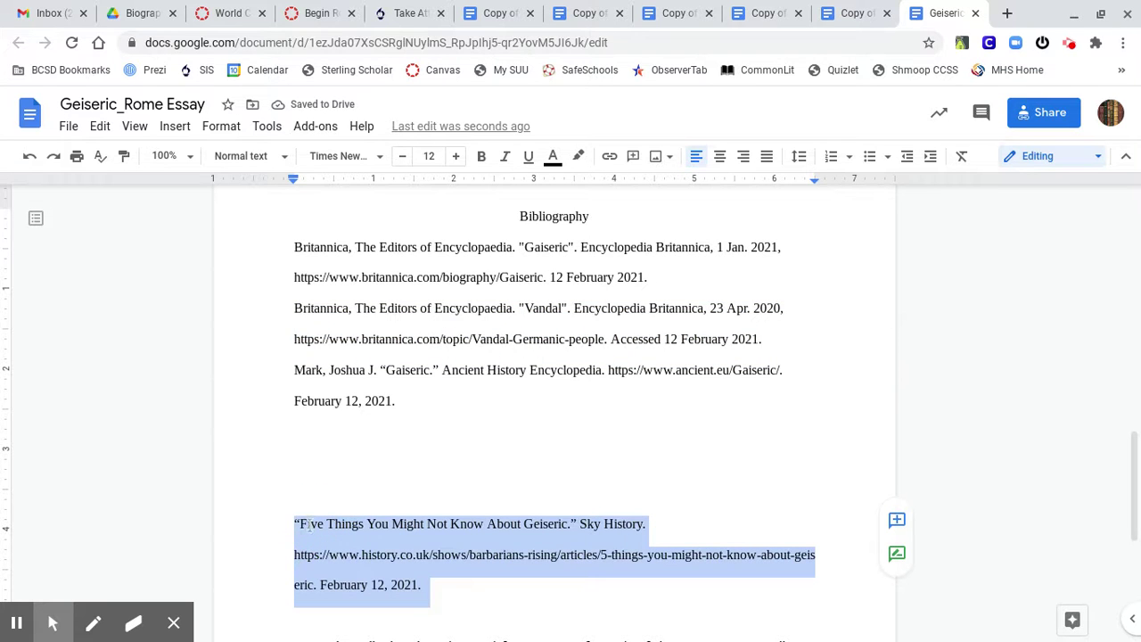
pyautogui.moveTo(310, 528); pyautogui.dragTo(282, 377)
# Move the Procopius citation directly below the Ancient History Encyclopedia citation.
pyautogui.scroll(-2, 302, 403)
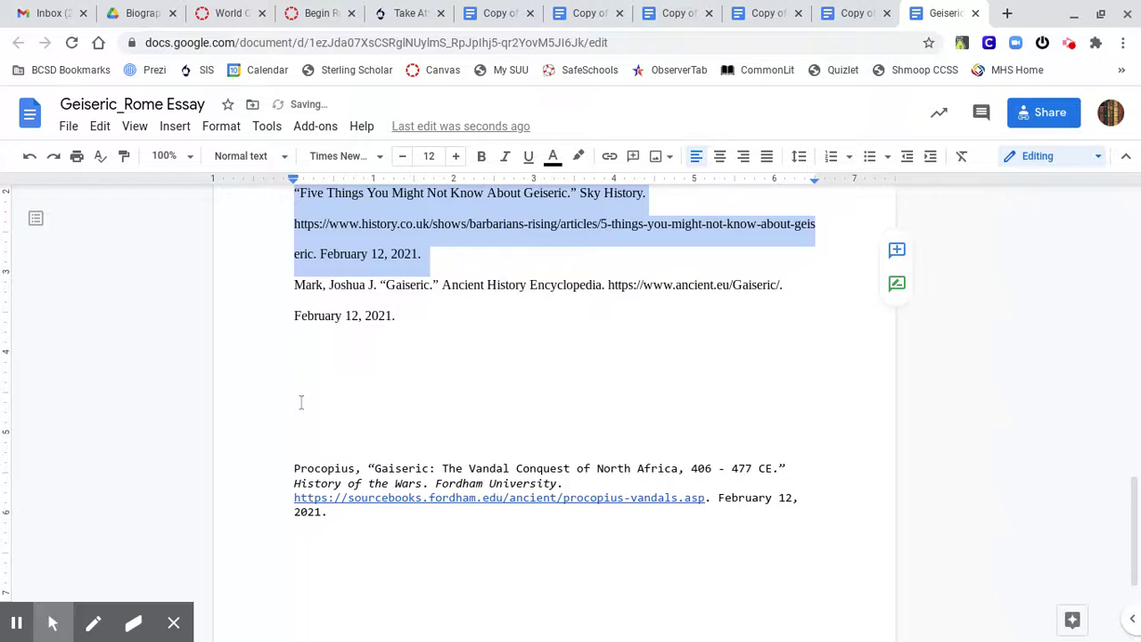
pyautogui.click(318, 465)
pyautogui.tripleClick(318, 466)
pyautogui.moveTo(312, 464); pyautogui.dragTo(300, 348)
# Delete the surplus empty lines below the Procopius citation at the end of the bibliography.
pyautogui.click(334, 406)
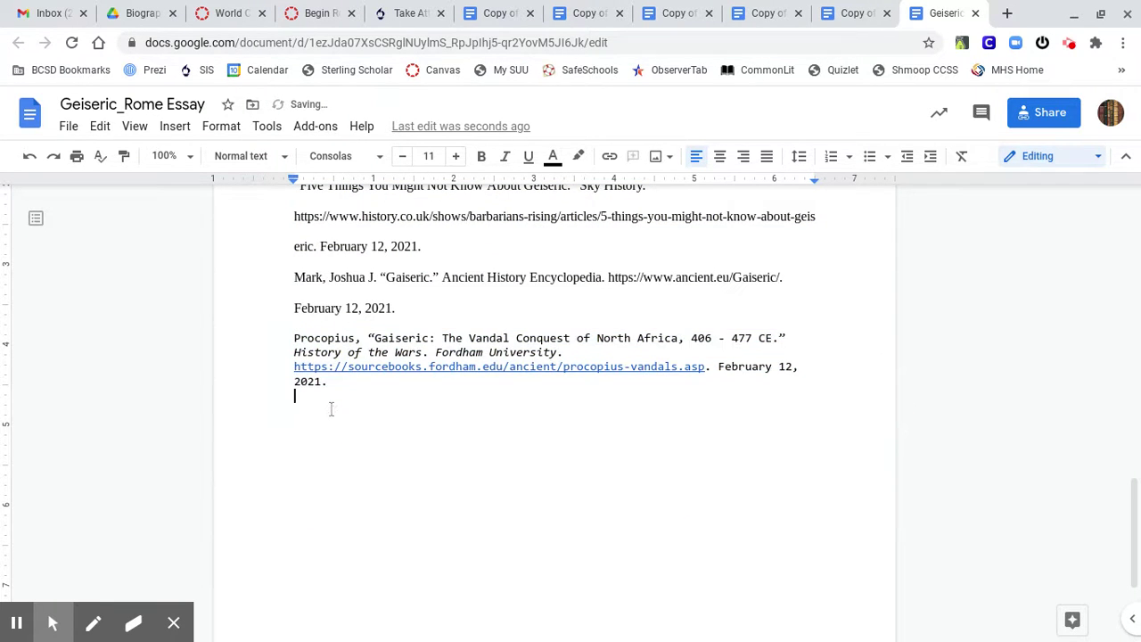
pyautogui.click(365, 500)
pyautogui.press('BackSpace')
pyautogui.press('BackSpace')
pyautogui.press('BackSpace')
pyautogui.press('BackSpace')
# Format all the bibliography citations as 12 pt Times New Roman with double line spacing.
pyautogui.scroll(3, 282, 491)
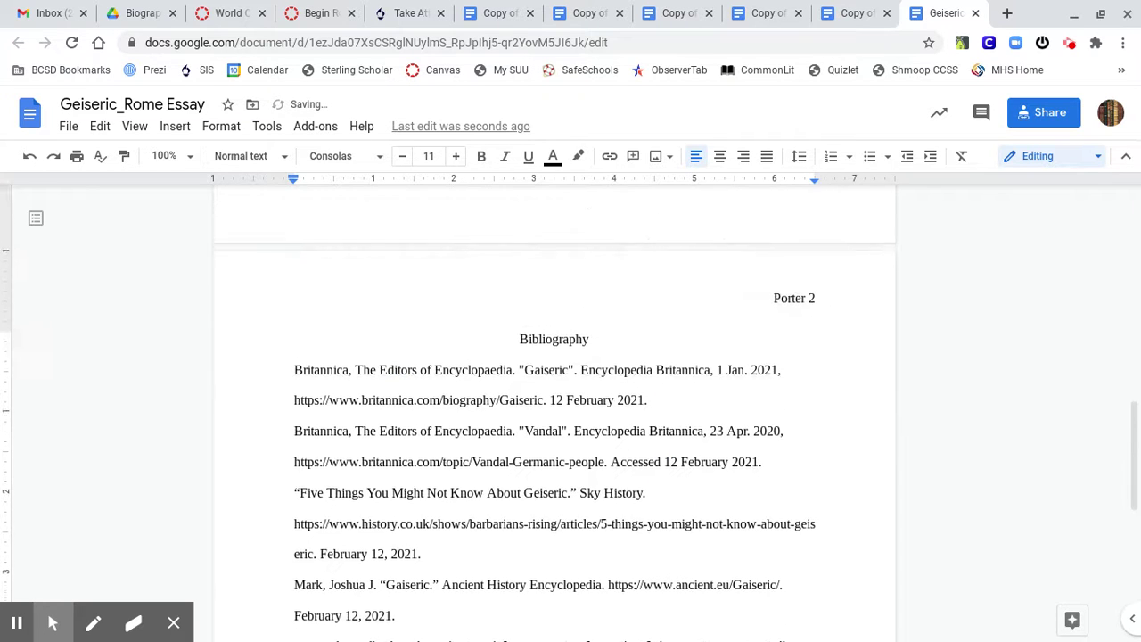
pyautogui.click(297, 424)
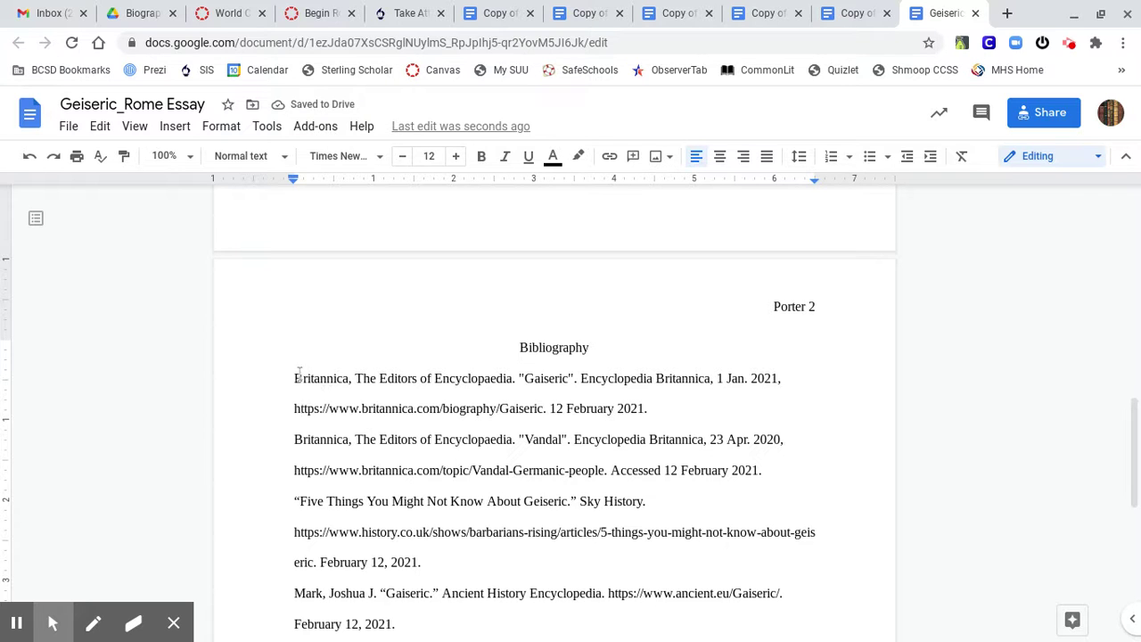
pyautogui.moveTo(297, 378); pyautogui.dragTo(408, 570)
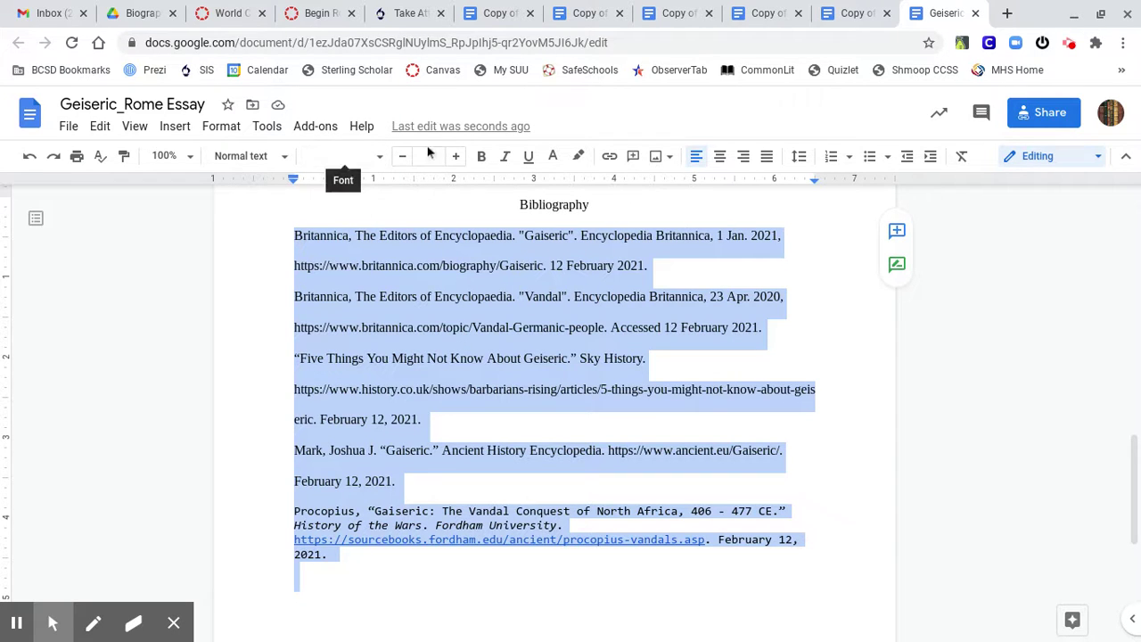
pyautogui.click(382, 159)
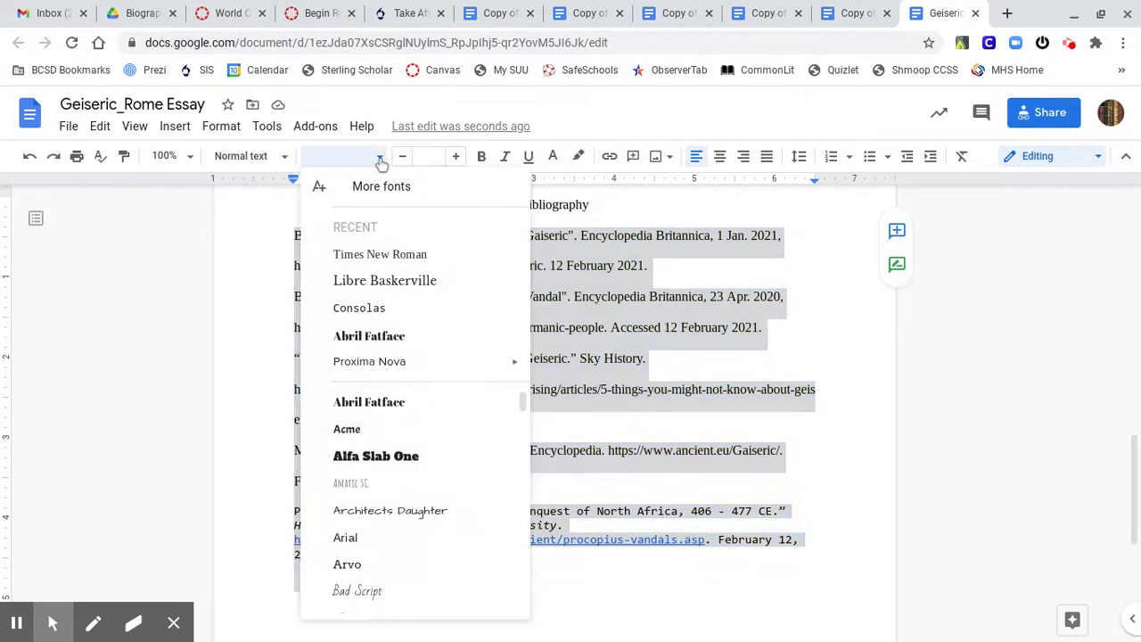
pyautogui.click(380, 255)
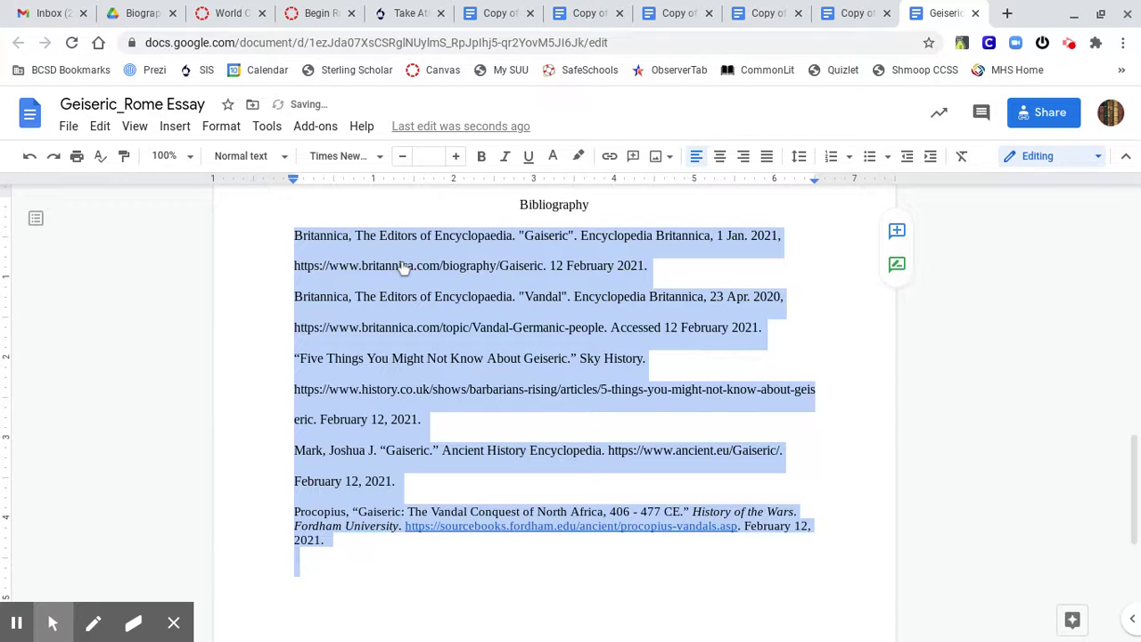
pyautogui.click(428, 156)
pyautogui.click(434, 291)
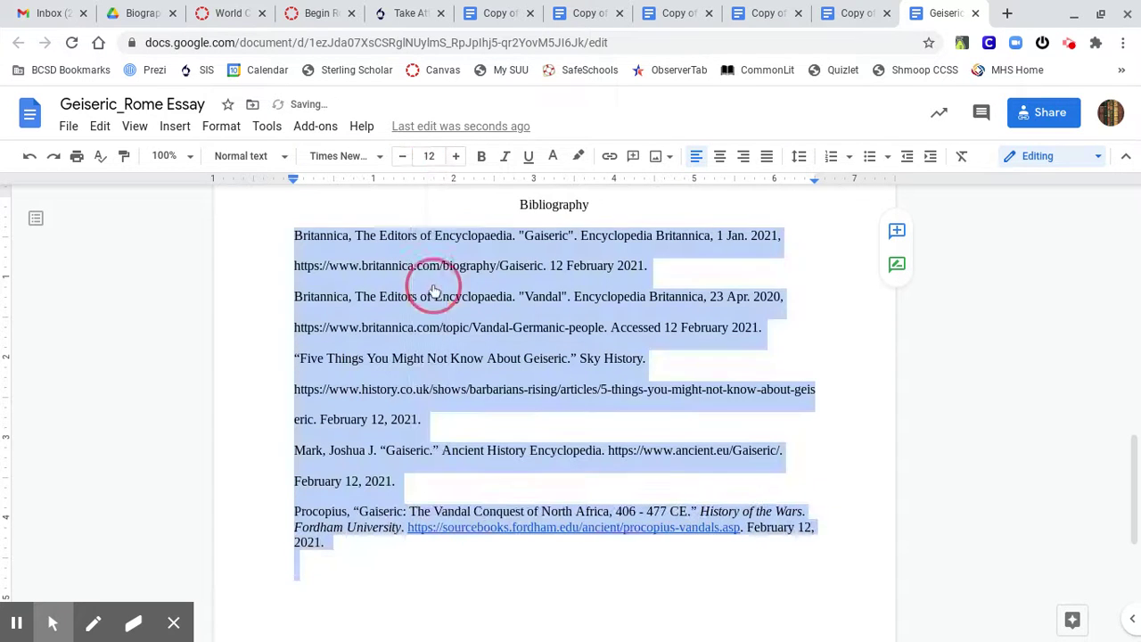
pyautogui.click(800, 158)
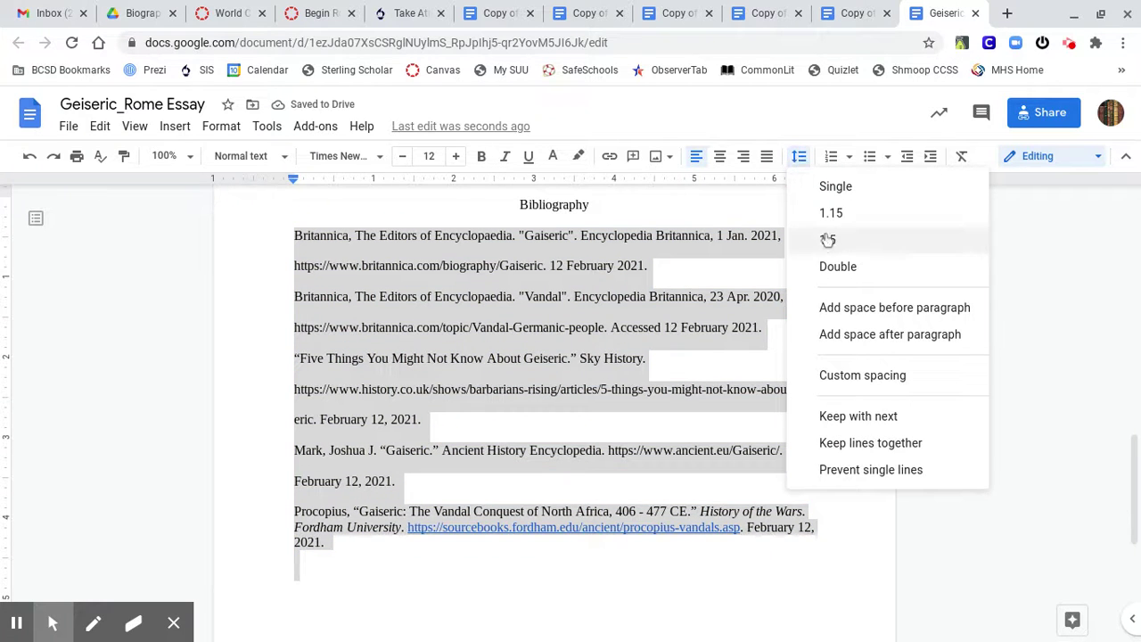
pyautogui.click(839, 267)
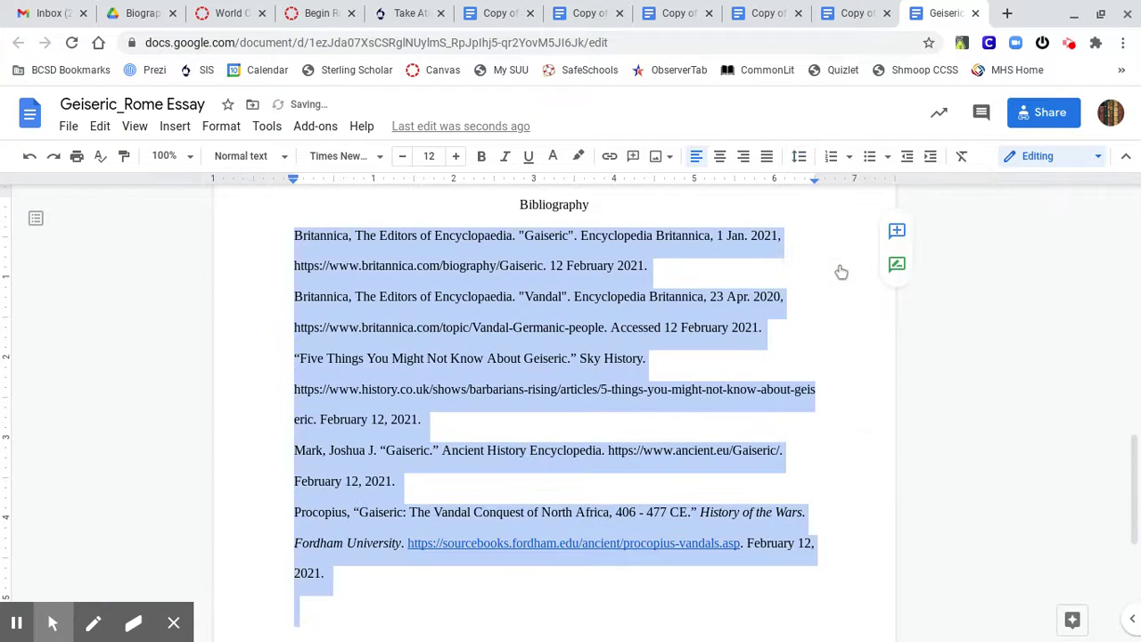
# Undo the font, size and line spacing changes to the bibliography citations.
pyautogui.click(30, 156)
pyautogui.click(29, 156)
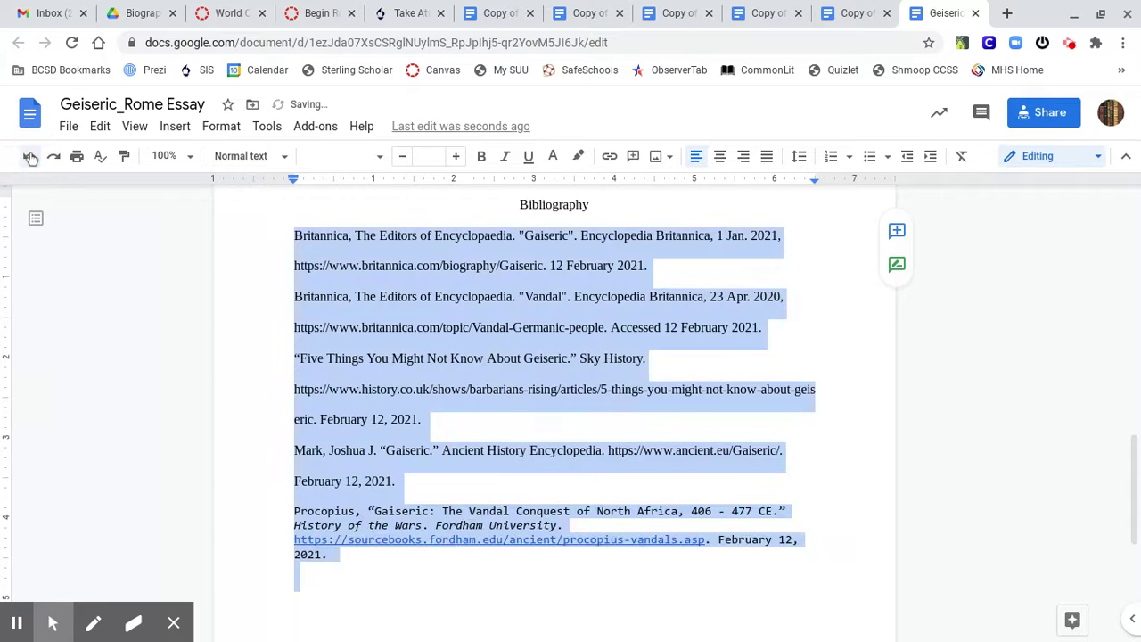
pyautogui.click(441, 330)
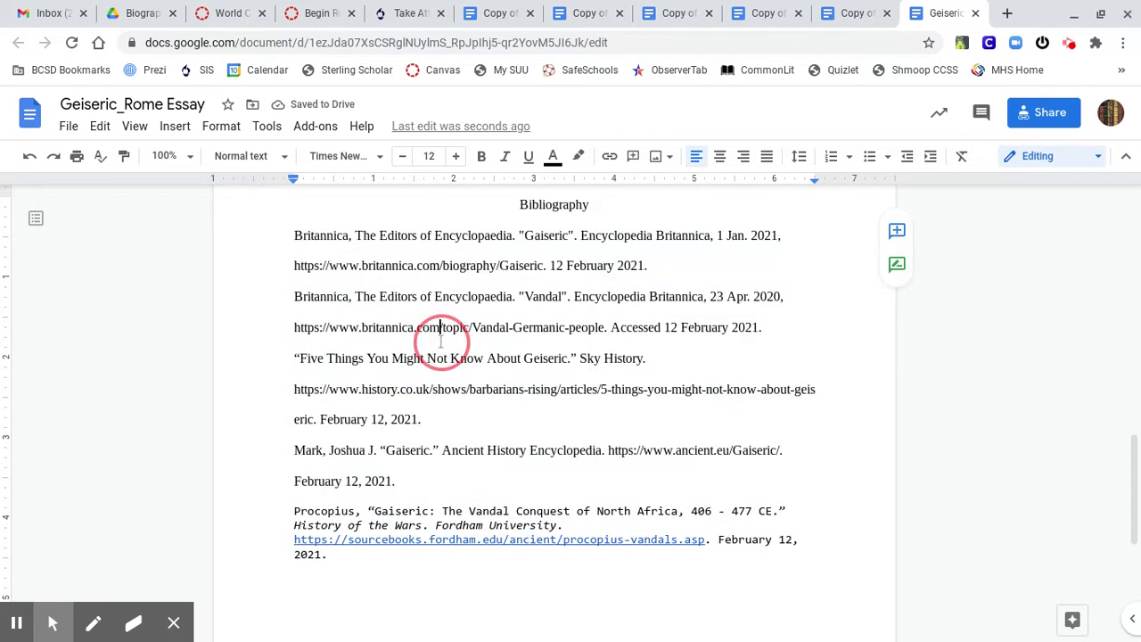
# Format all the bibliography citations in Times New Roman, size 12, with double line spacing.
pyautogui.click(288, 234)
pyautogui.moveTo(287, 233); pyautogui.dragTo(356, 581)
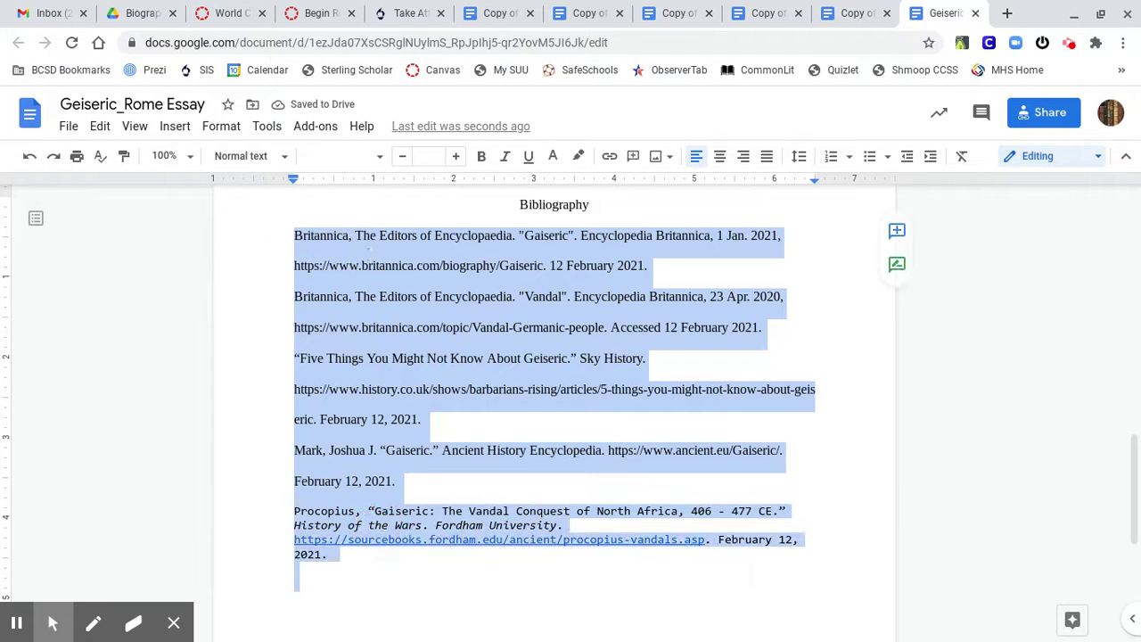
pyautogui.click(382, 153)
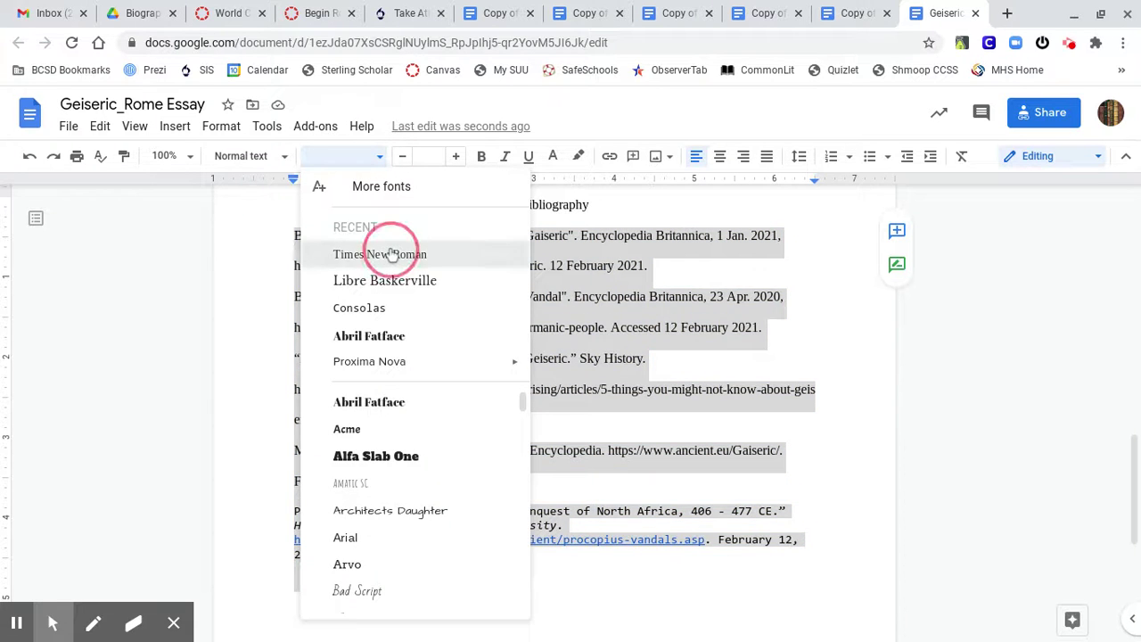
pyautogui.click(361, 247)
pyautogui.click(436, 156)
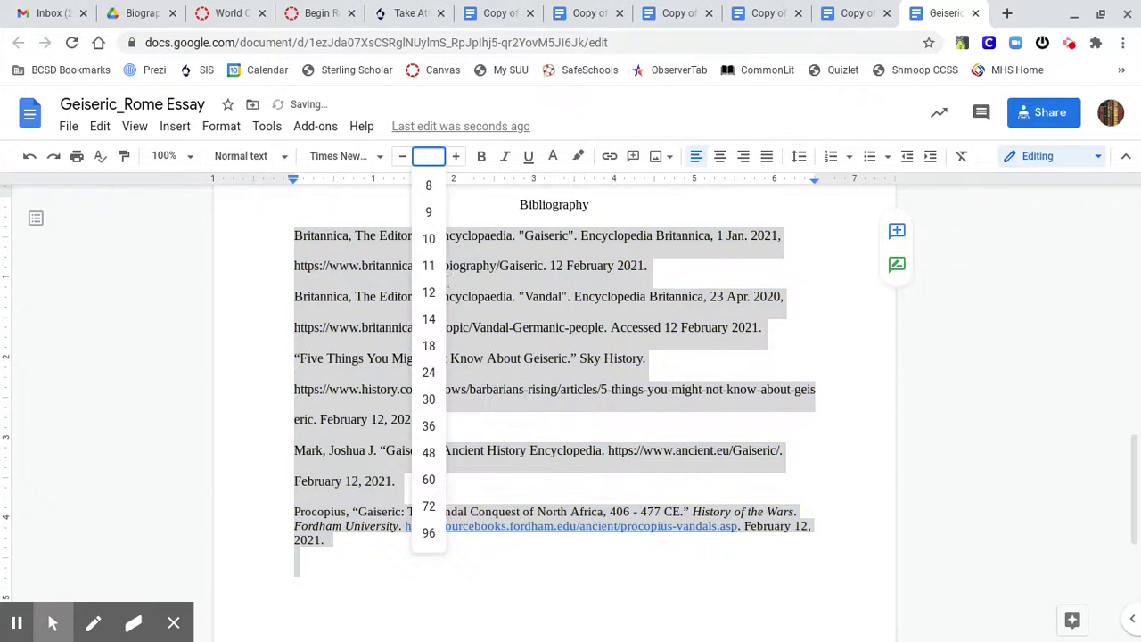
pyautogui.click(429, 293)
pyautogui.click(799, 156)
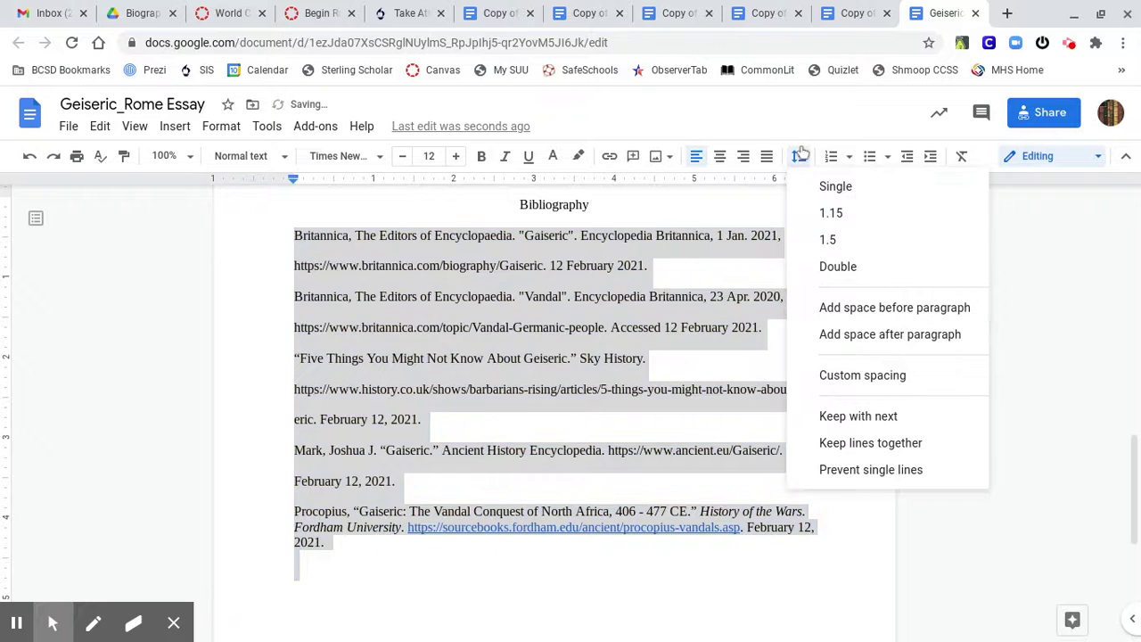
pyautogui.click(838, 267)
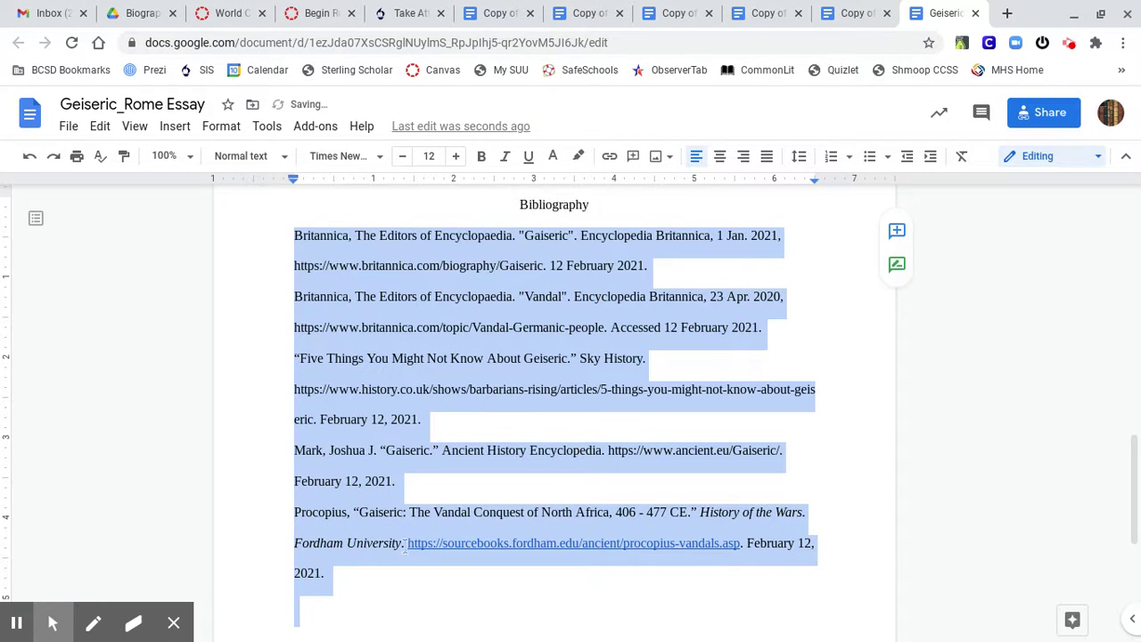
# Delete the empty line below the Procopius citation at the end of the bibliography.
pyautogui.click(374, 594)
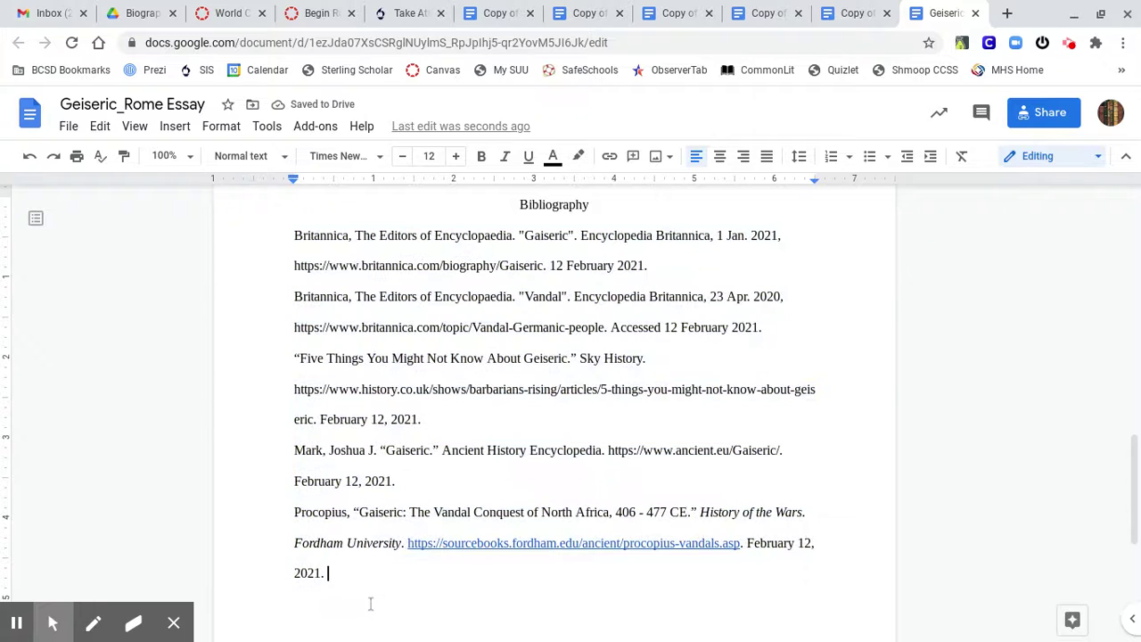
pyautogui.press('Down')
pyautogui.press('BackSpace')
pyautogui.moveTo(341, 571); pyautogui.dragTo(340, 560)
pyautogui.click(340, 560)
# Give all the bibliography citations a 0.5-inch hanging indent, keeping each citation's first line at the margin.
pyautogui.scroll(15, 346, 540)
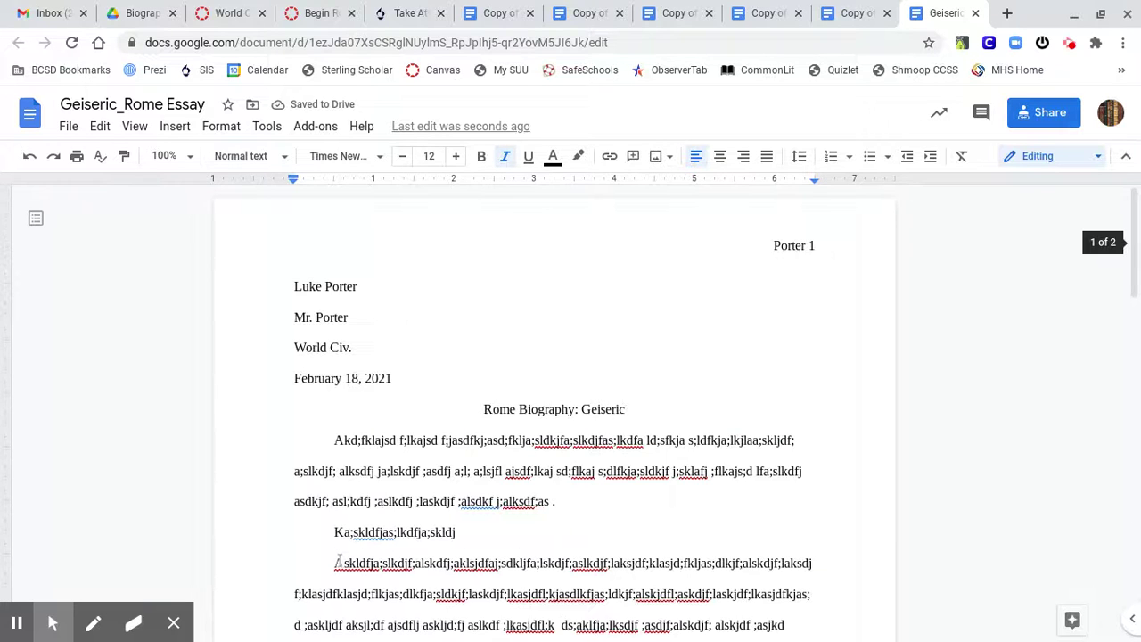
pyautogui.click(328, 395)
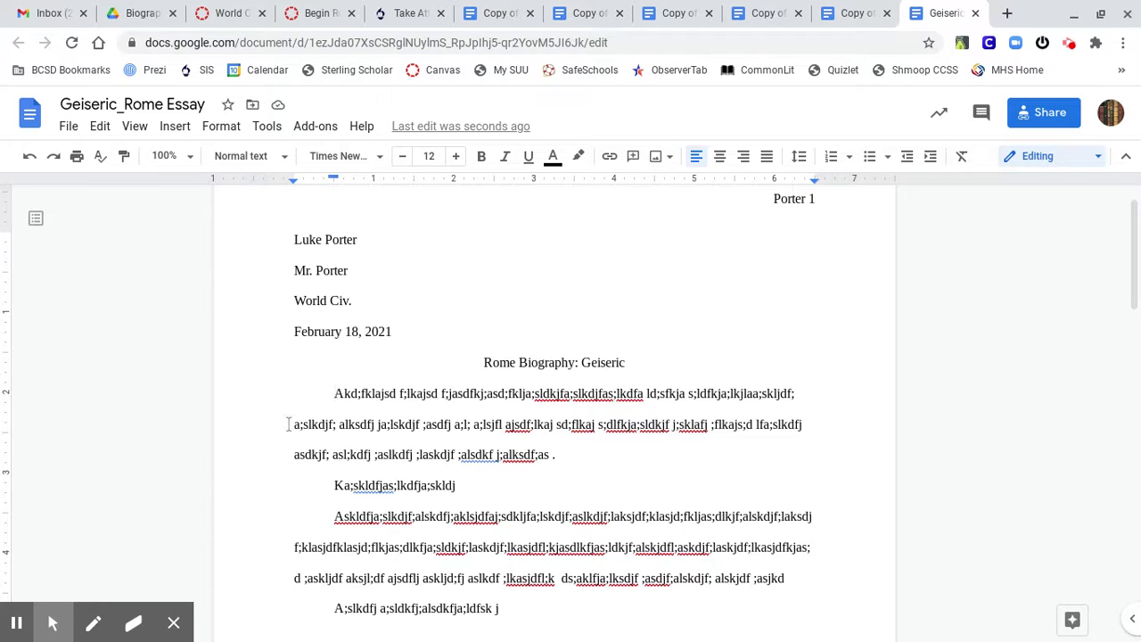
pyautogui.scroll(-10, 334, 373)
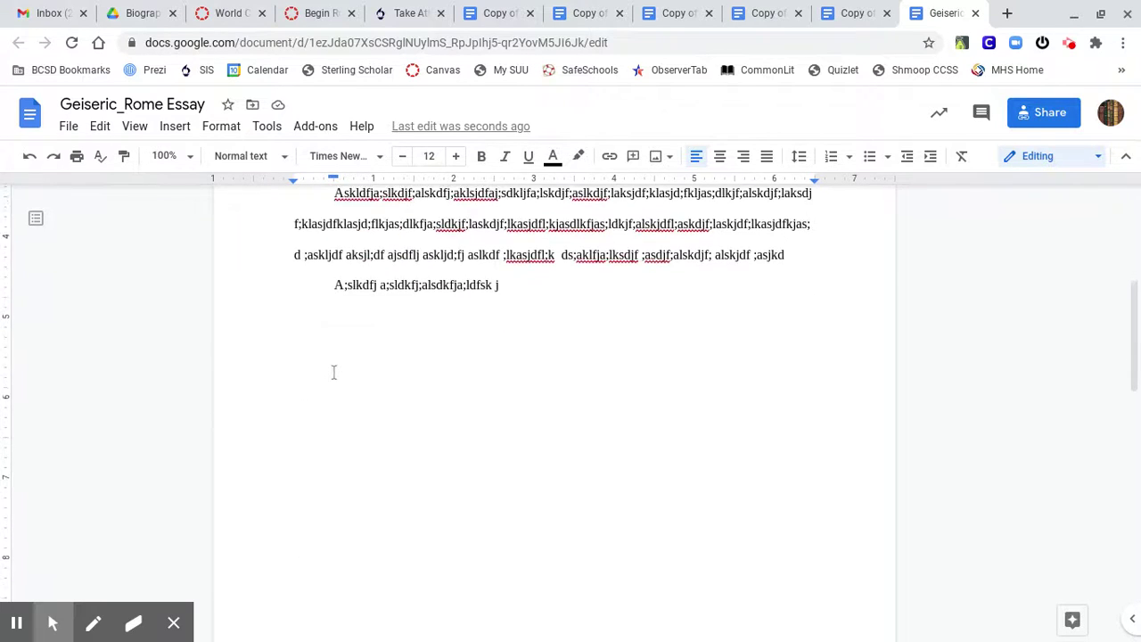
pyautogui.scroll(-1, 333, 372)
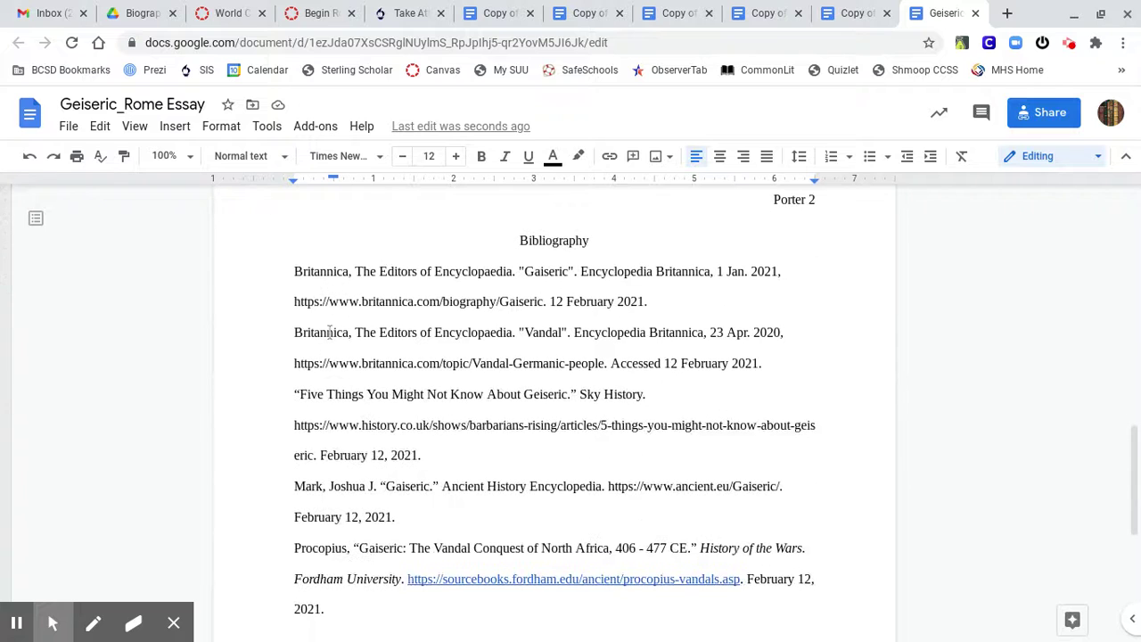
pyautogui.click(297, 274)
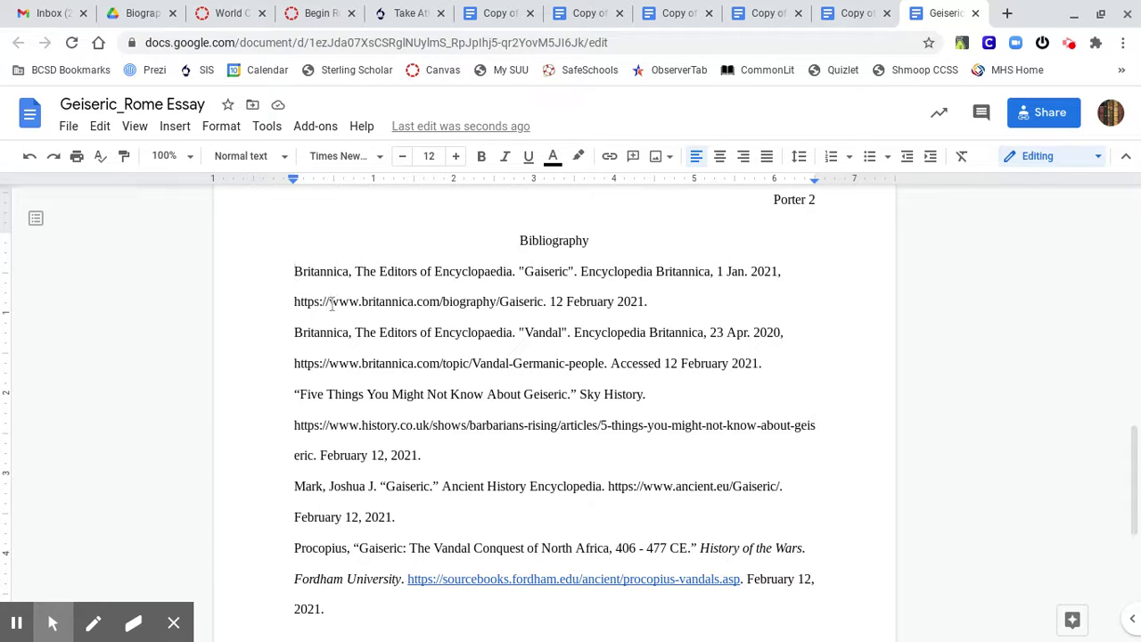
pyautogui.moveTo(289, 272); pyautogui.dragTo(337, 607)
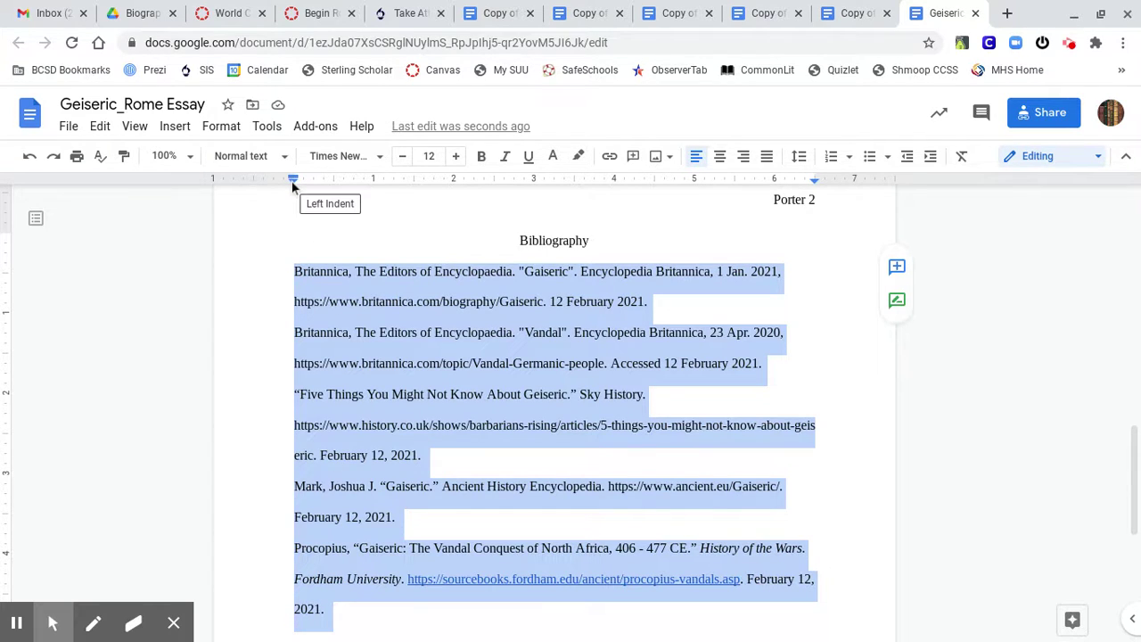
pyautogui.moveTo(295, 184)
pyautogui.mouseDown()
pyautogui.moveTo(335, 188)
pyautogui.moveTo(295, 179)
pyautogui.mouseUp()
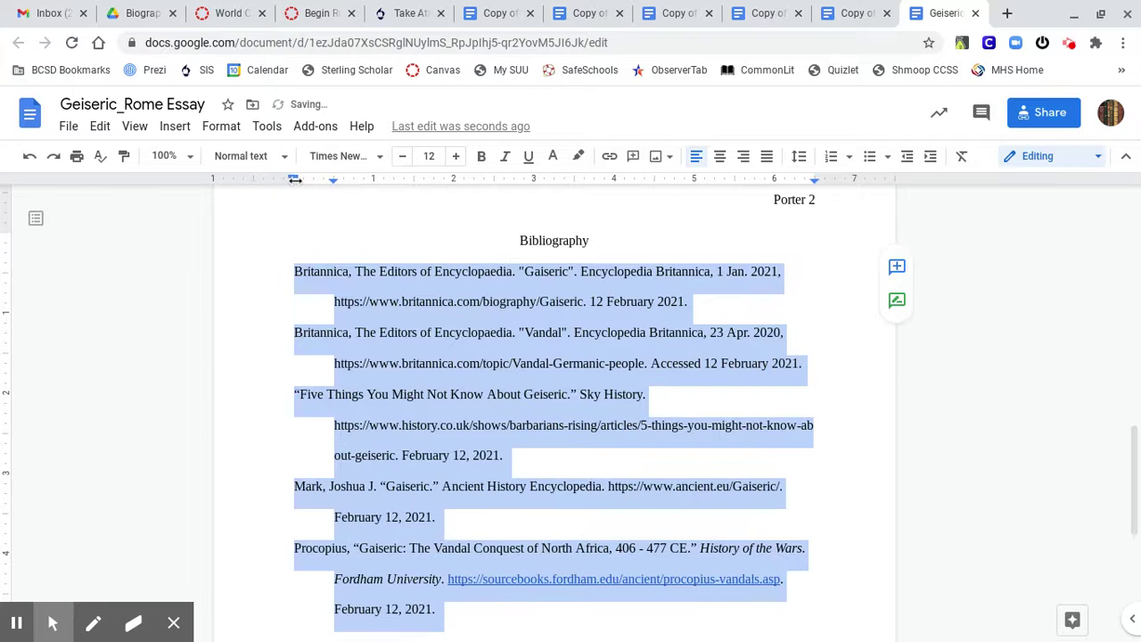
pyautogui.click(562, 461)
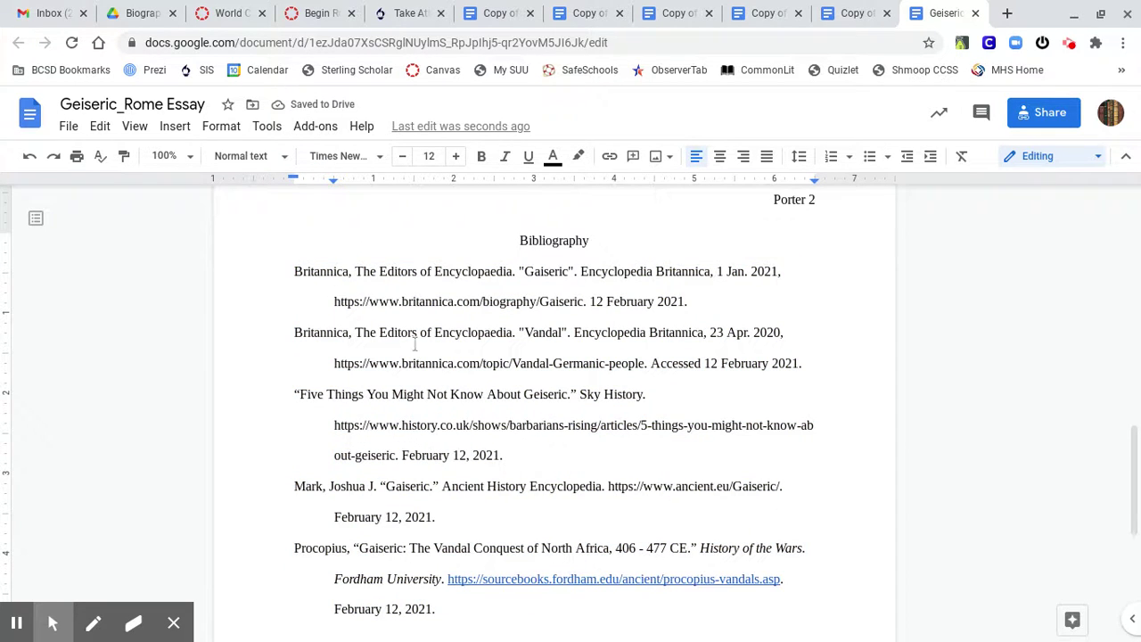
# Insert an empty line after the "Gaiseric" Britannica citation and remove it again.
pyautogui.click(692, 303)
pyautogui.press('Return')
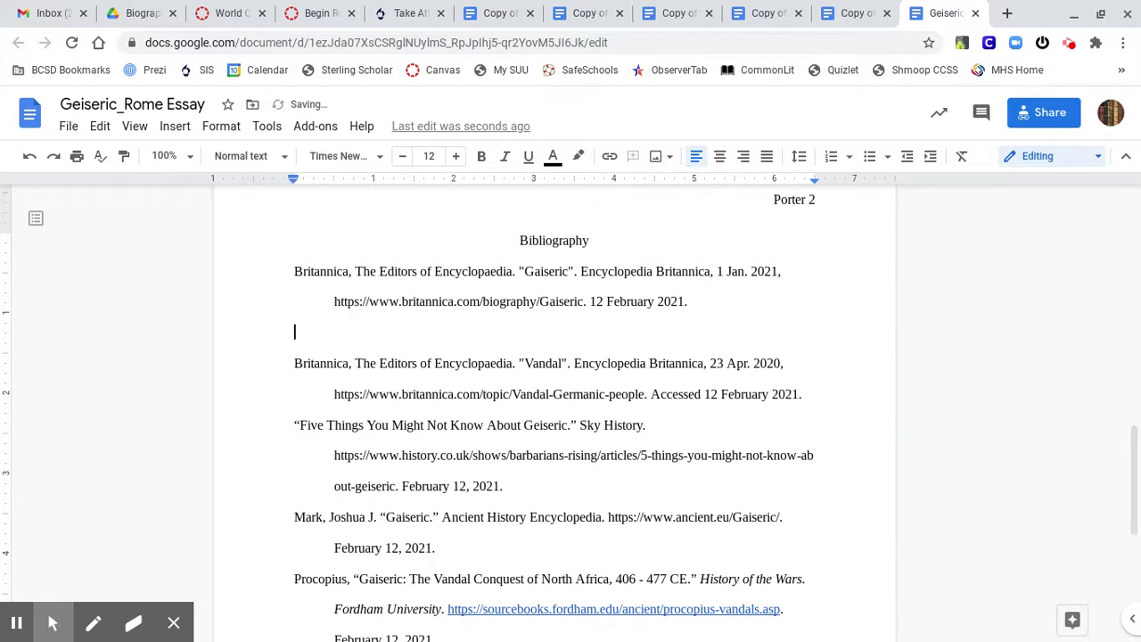
pyautogui.press('BackSpace')
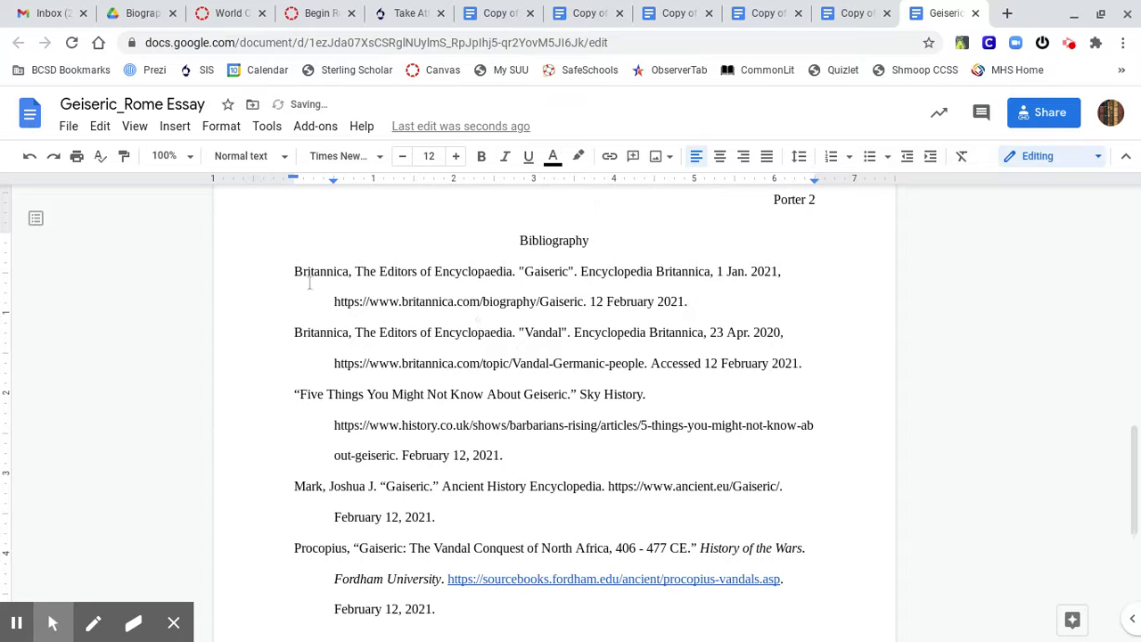
# Undo the recent changes back through the hanging indent on the bibliography citations.
pyautogui.moveTo(297, 271); pyautogui.dragTo(466, 606)
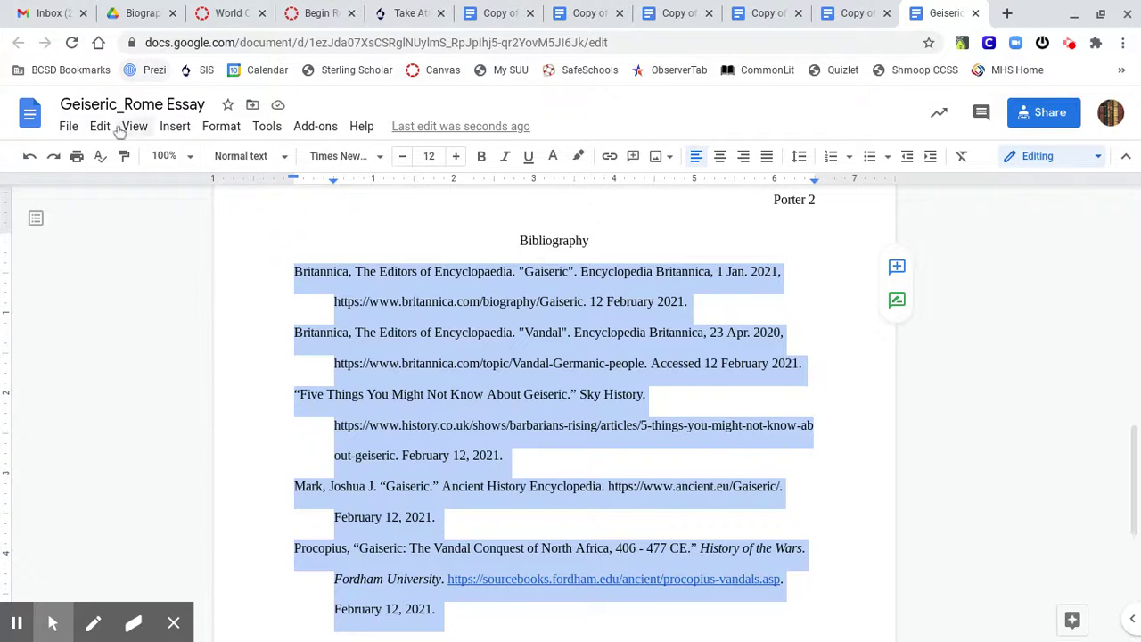
pyautogui.click(30, 157)
pyautogui.click(29, 156)
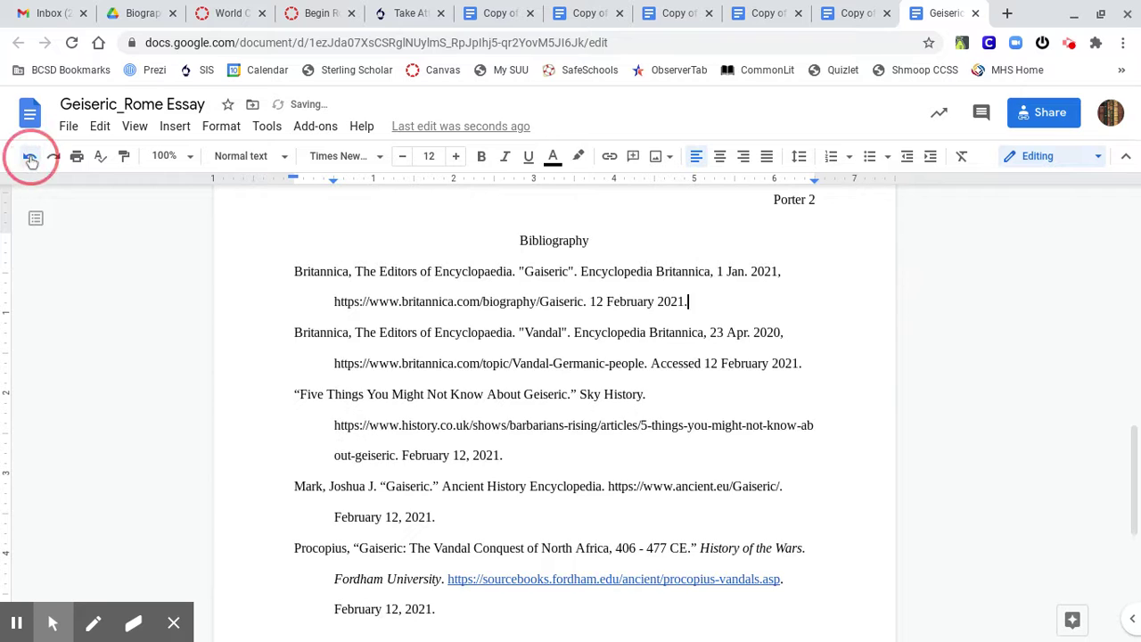
pyautogui.click(29, 157)
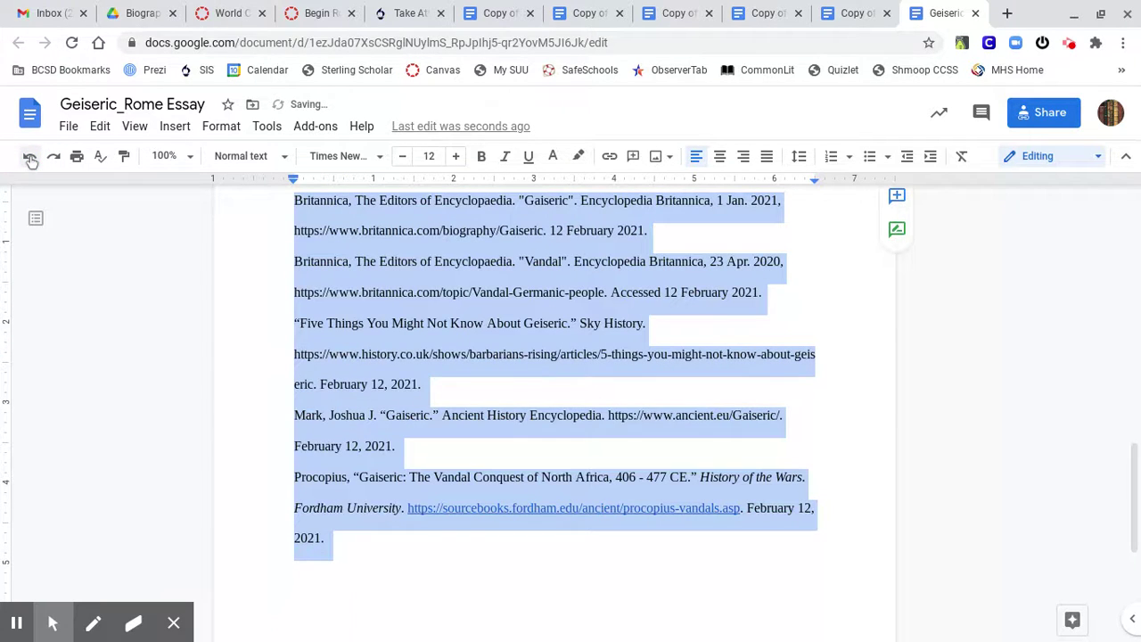
# Reapply a hanging indent of 0.5 inch to every bibliography citation.
pyautogui.scroll(1, 314, 374)
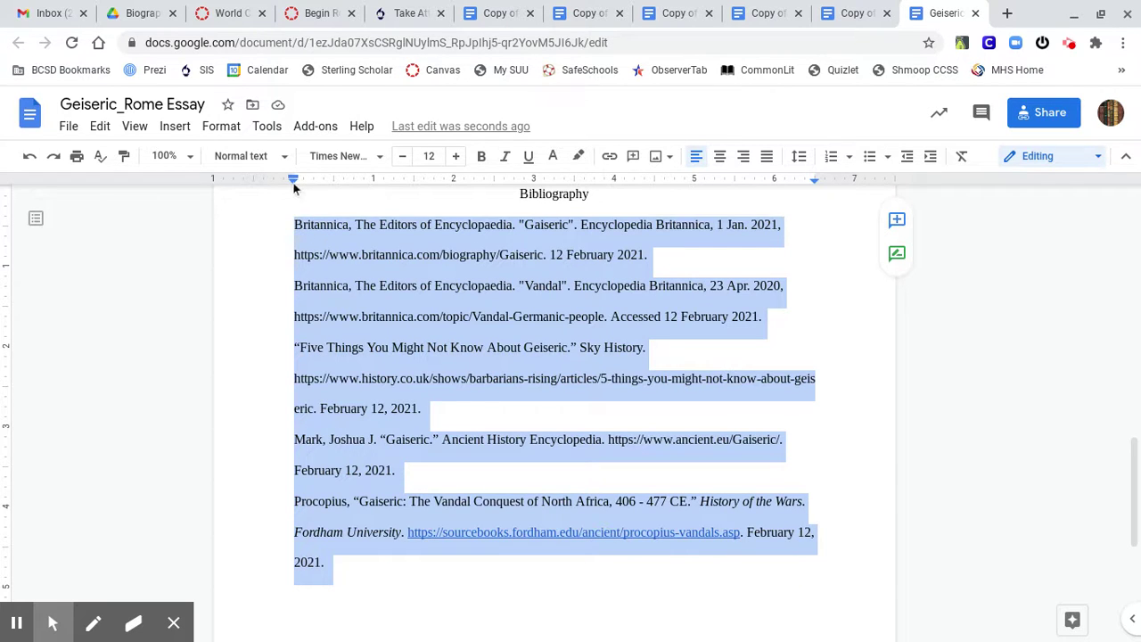
pyautogui.moveTo(294, 183)
pyautogui.mouseDown()
pyautogui.moveTo(333, 185)
pyautogui.moveTo(294, 183)
pyautogui.mouseUp()
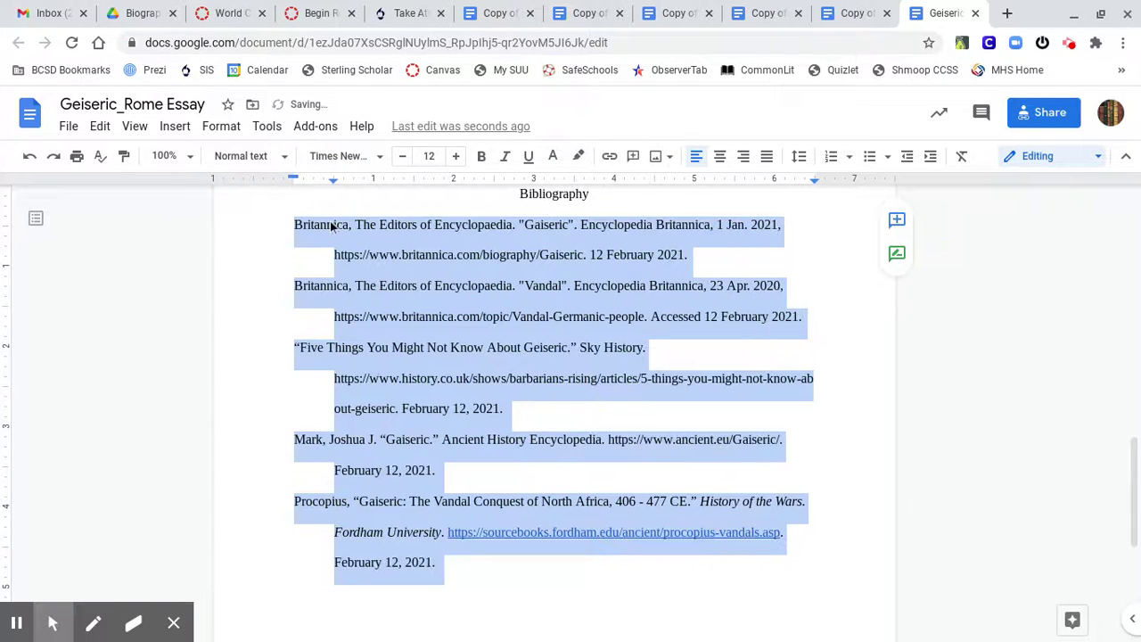
pyautogui.click(597, 576)
# Review both pages of the essay and check the line spacing options for the entire document's text.
pyautogui.scroll(12, 593, 577)
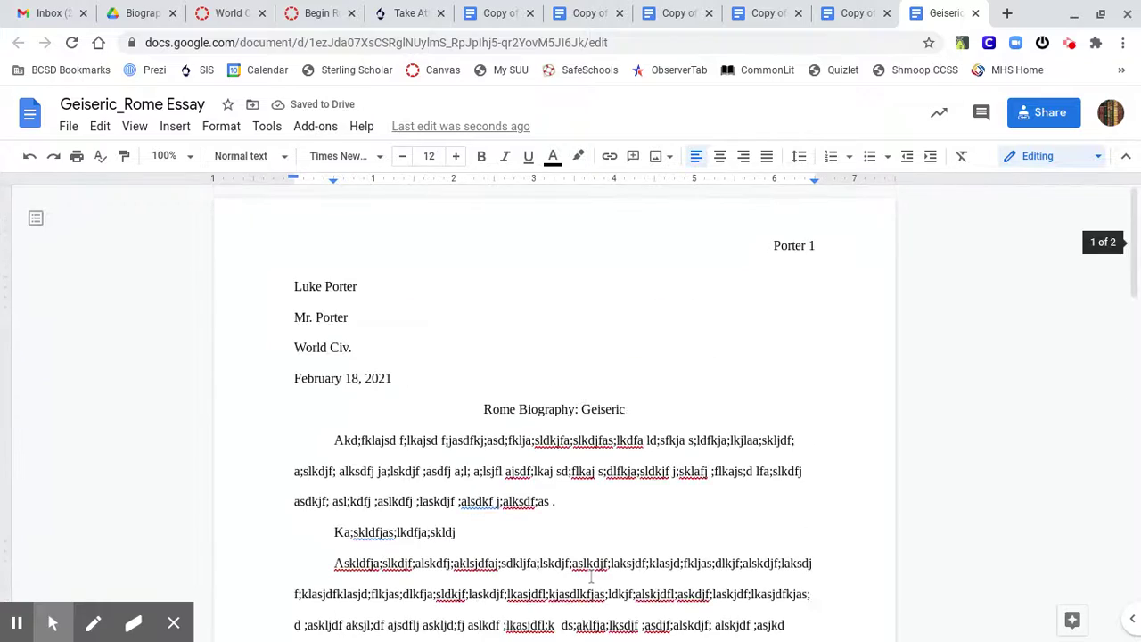
pyautogui.scroll(-15, 591, 578)
pyautogui.scroll(15, 591, 578)
pyautogui.hotkey('ctrl', 'a')
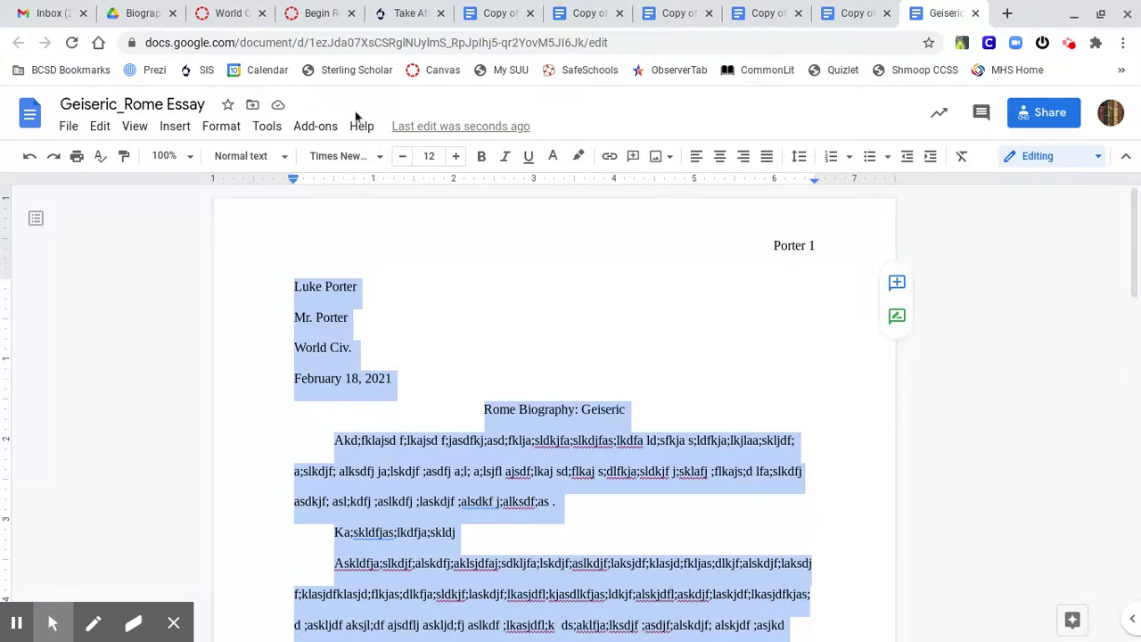
pyautogui.click(798, 157)
pyautogui.click(633, 297)
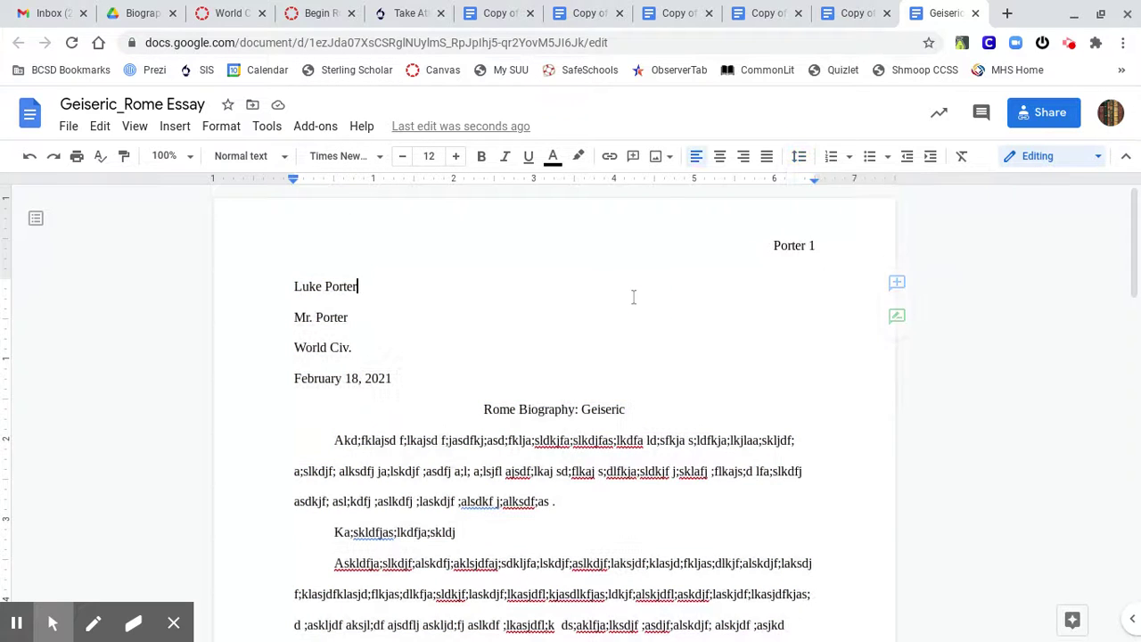